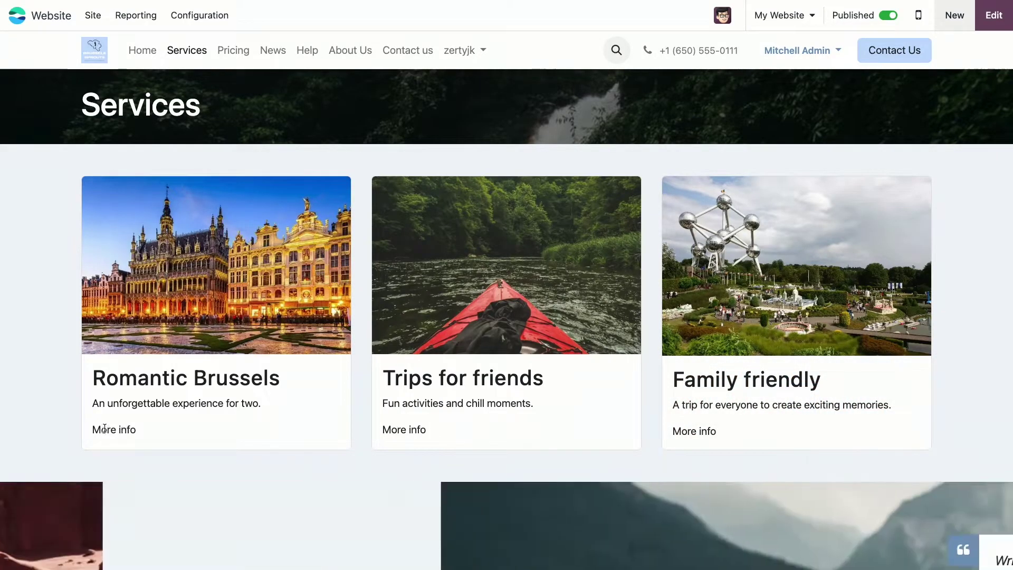
Link the Romantic Brussels card's 'More info' text to the Contact Us page (/contactus)
left_click(993, 15)
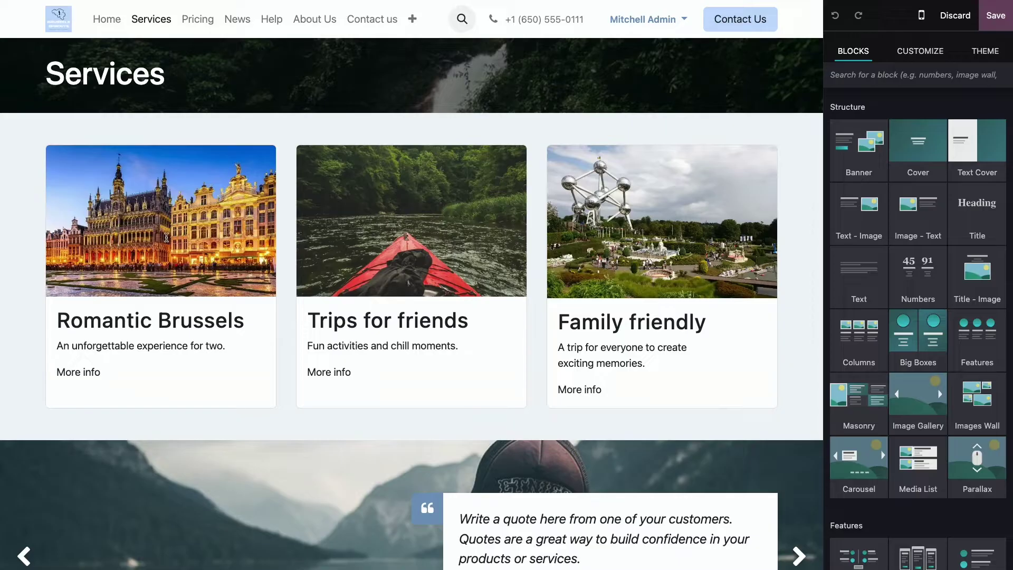
left_click_drag(101, 370, 58, 375)
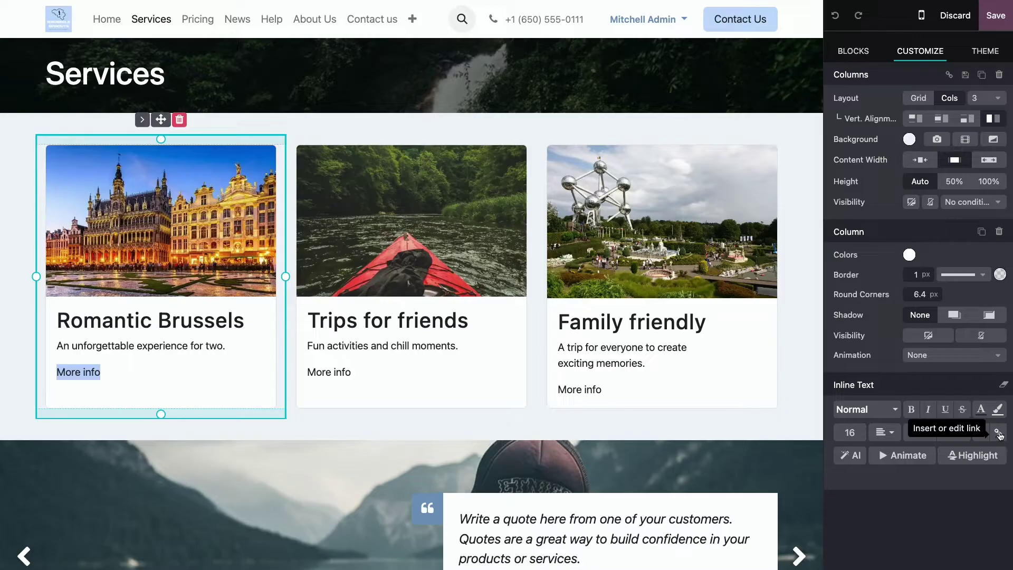
left_click(998, 434)
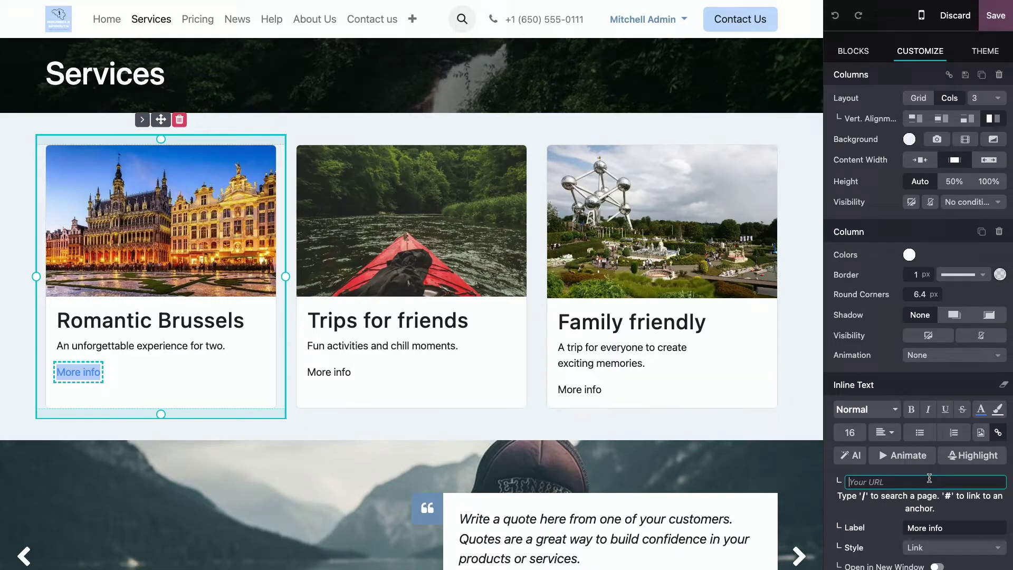
type("/")
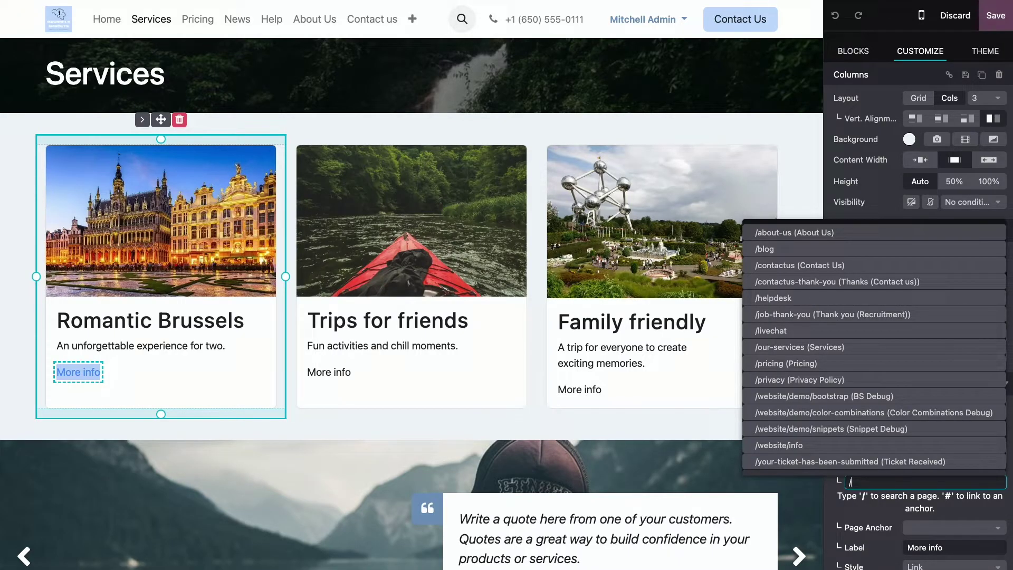
type("contac")
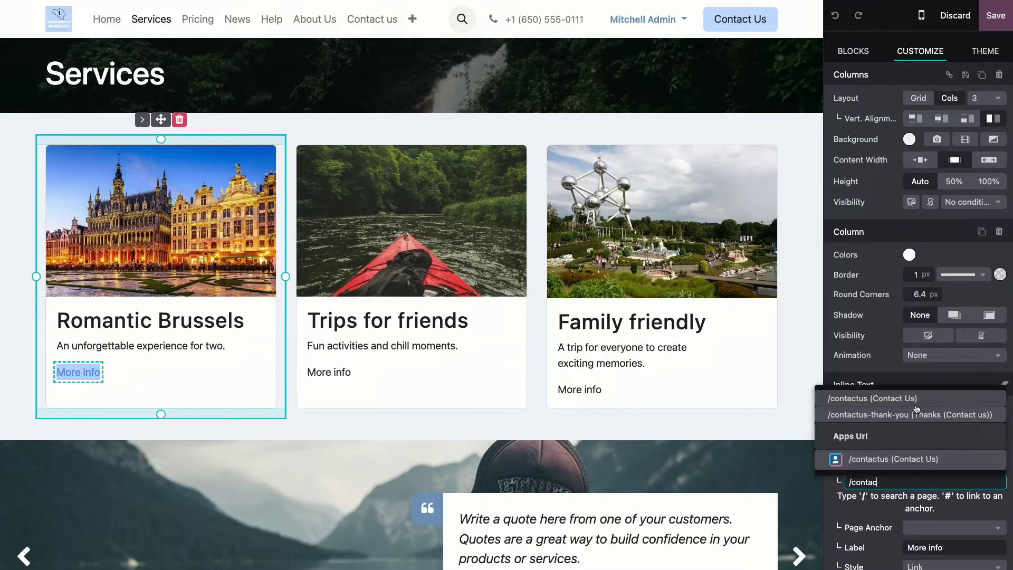
left_click(914, 401)
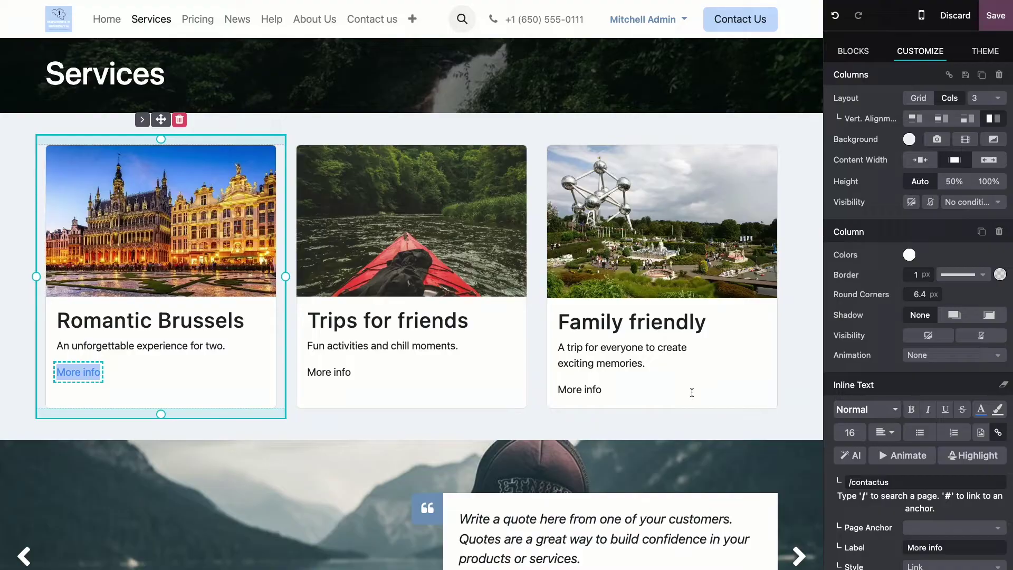
triple_click(330, 371)
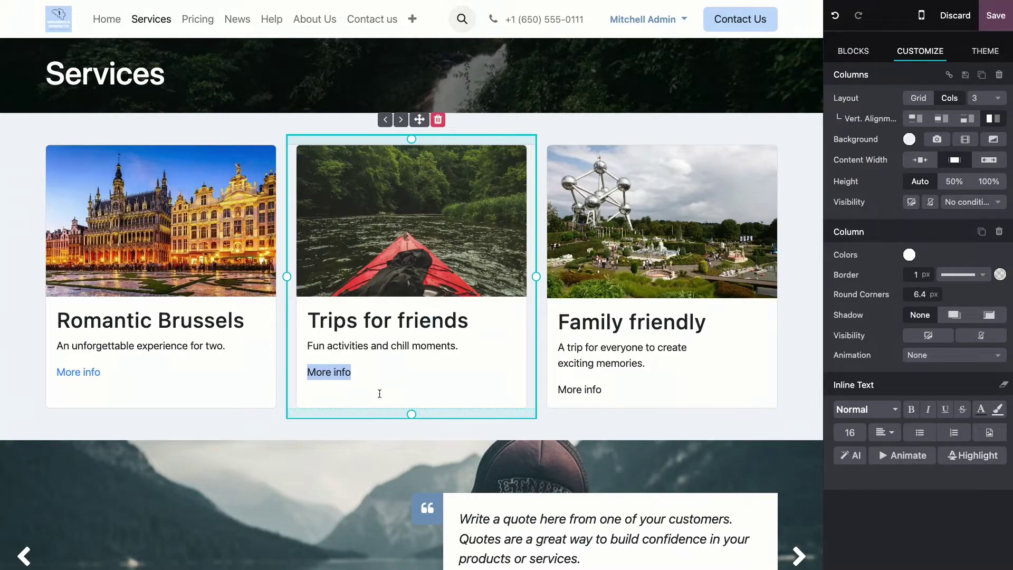
left_click(353, 373)
left_click_drag(353, 374, 305, 373)
left_click(998, 432)
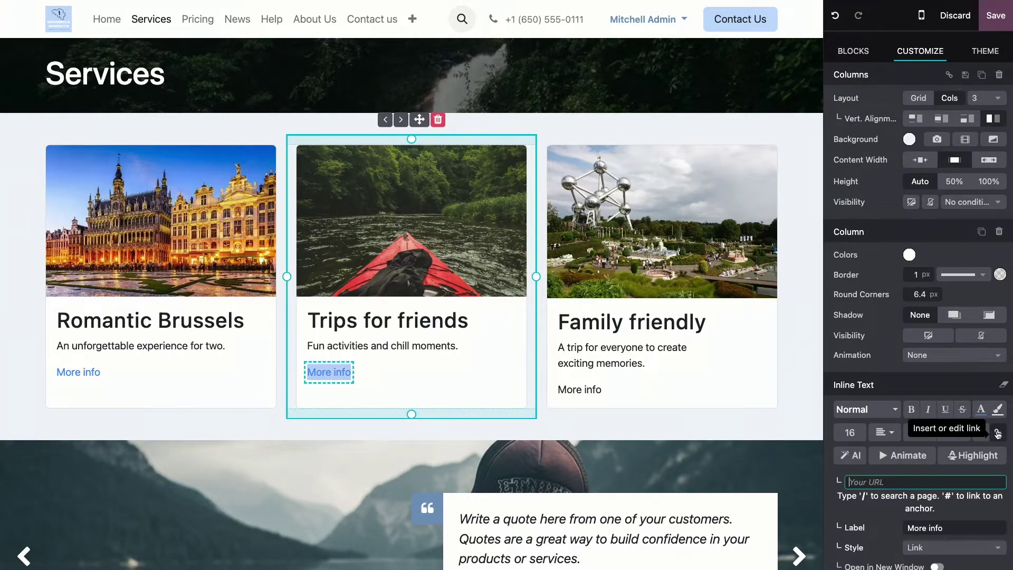
type("www.")
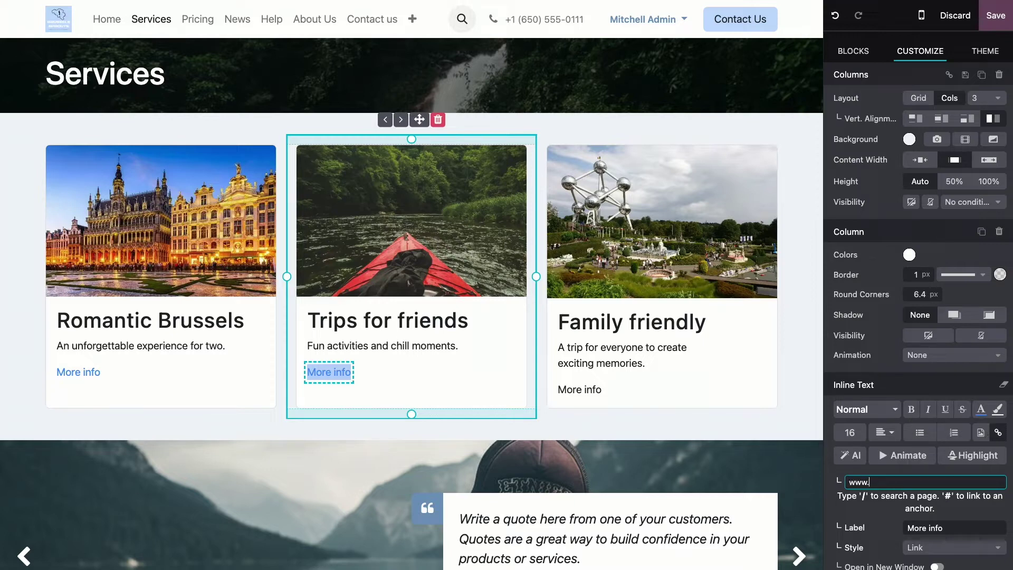
type("odoo;com")
left_click_drag(600, 390, 559, 390)
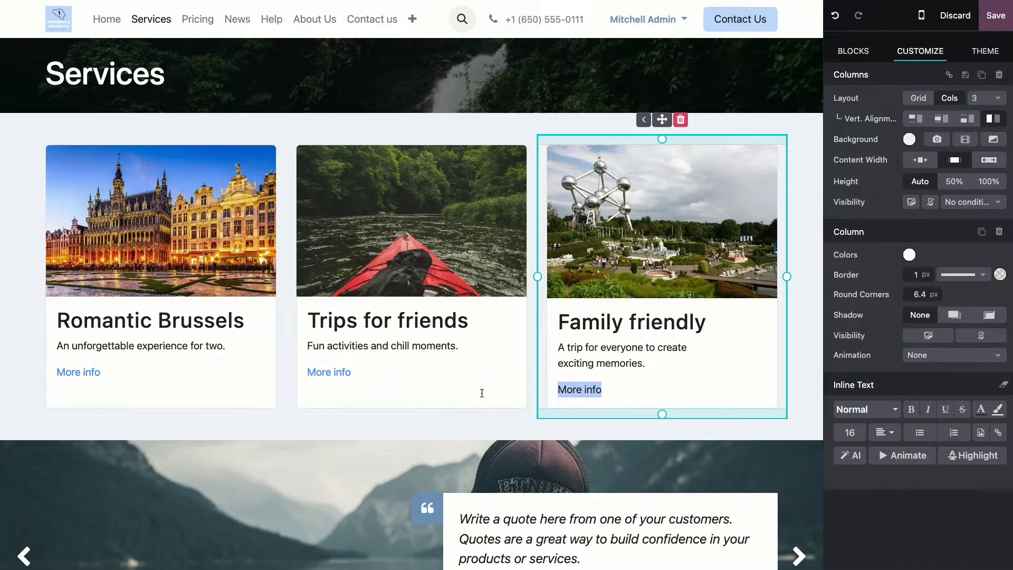
Create an anchor on Our Happy Travelers, copying /our-services#Our-Happy-Travelers to the clipboard
scroll(414, 406, "down", 3)
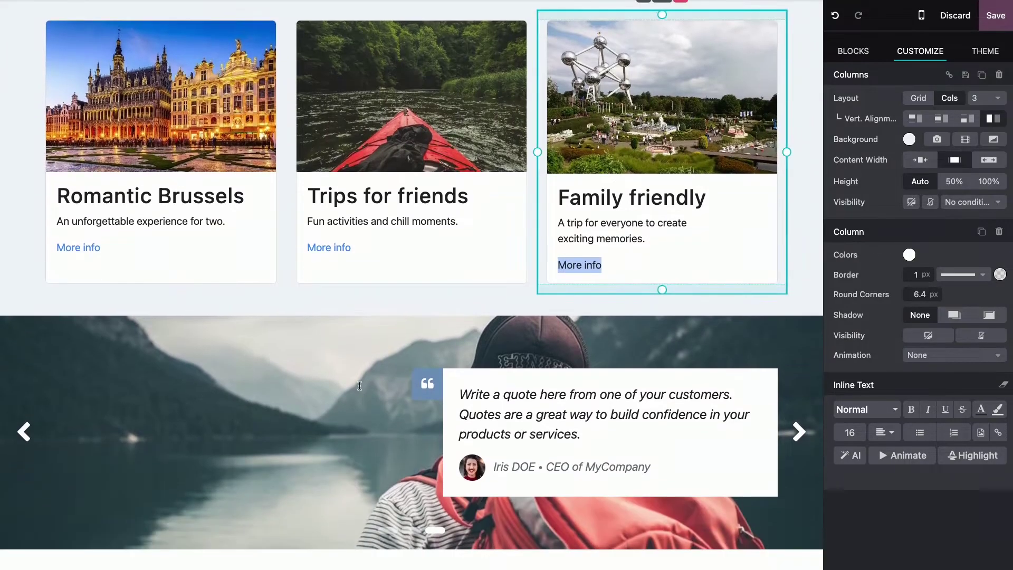
scroll(361, 383, "down", 7)
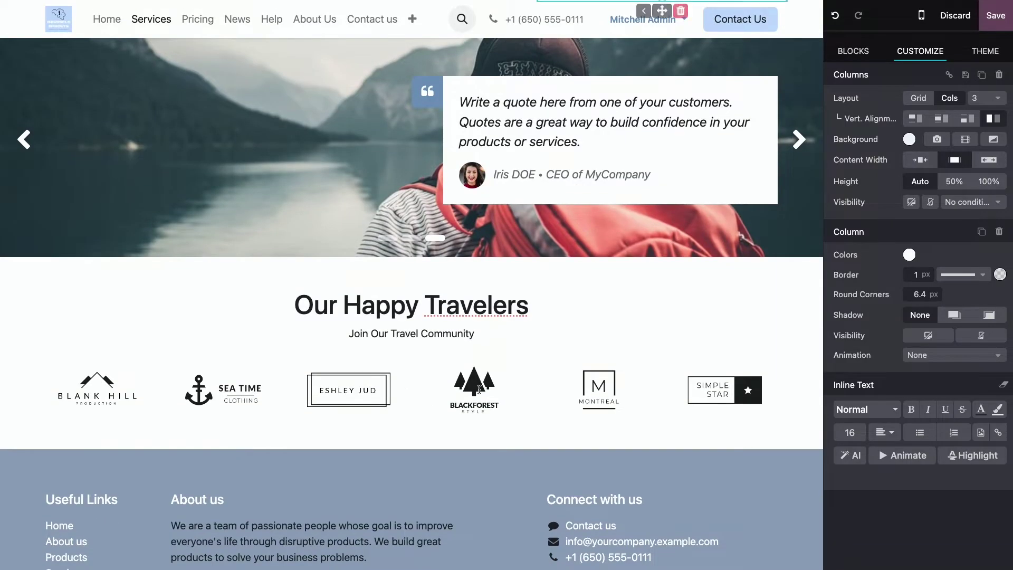
left_click(479, 388)
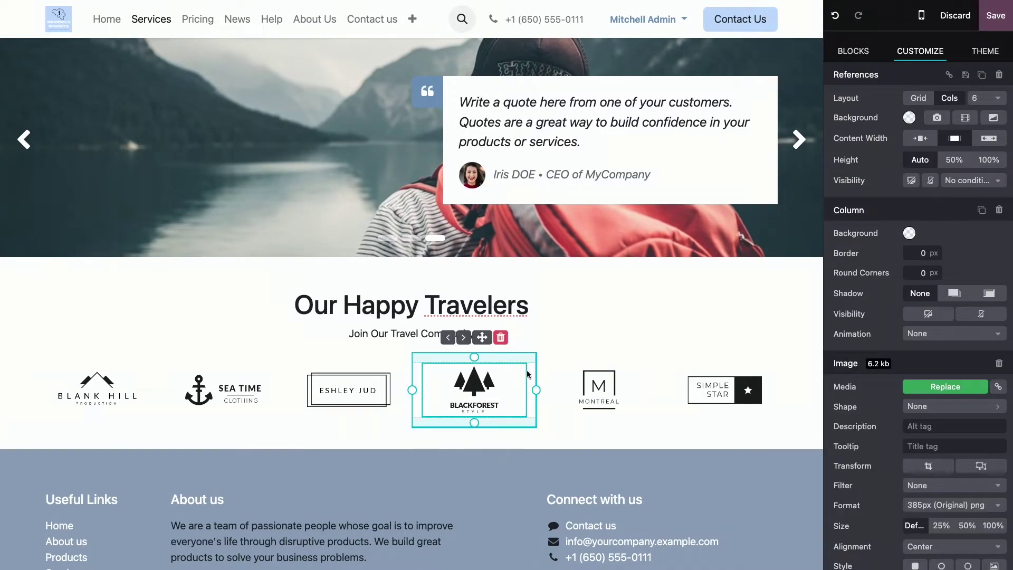
left_click(552, 346)
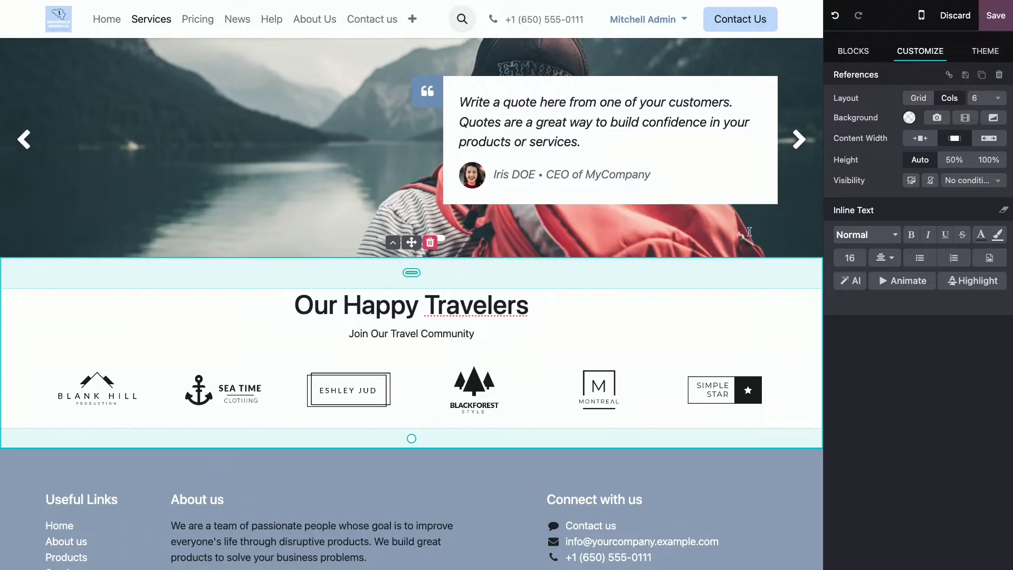
left_click(949, 77)
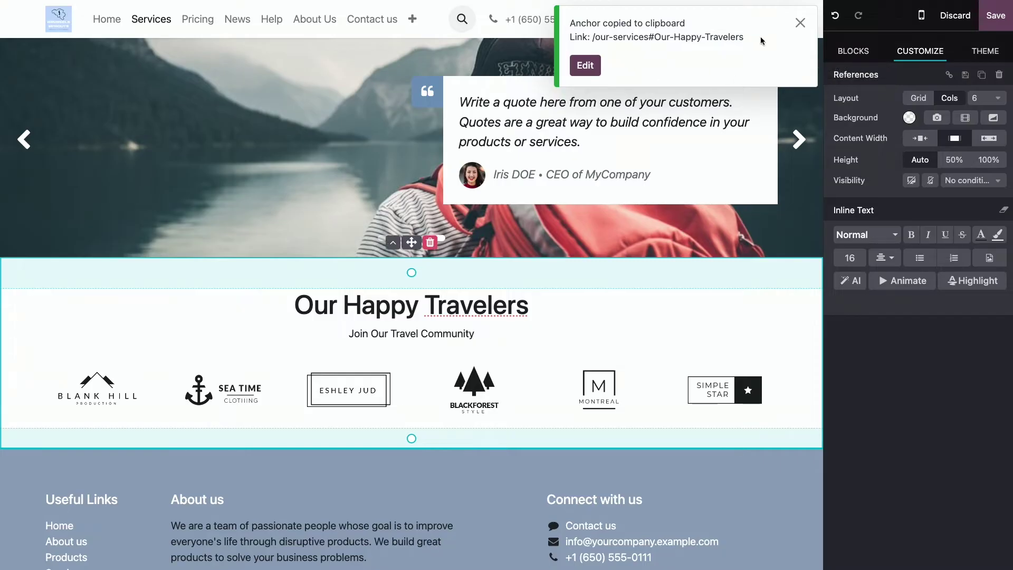
left_click(800, 22)
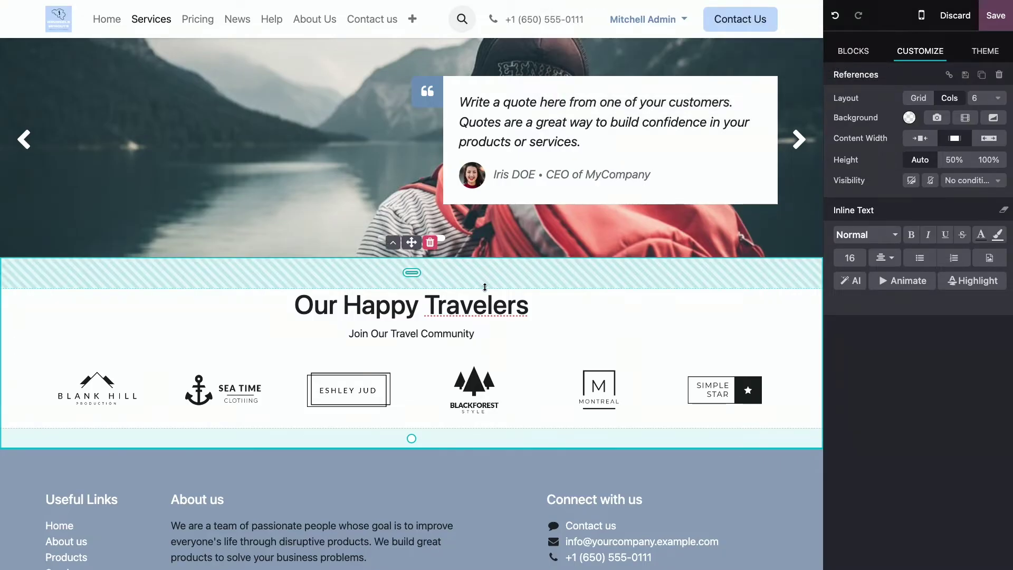
scroll(480, 290, "up", 7)
Link the Family friendly card's 'More info' text to the #Our-Happy-Travelers anchor
double_click(579, 336)
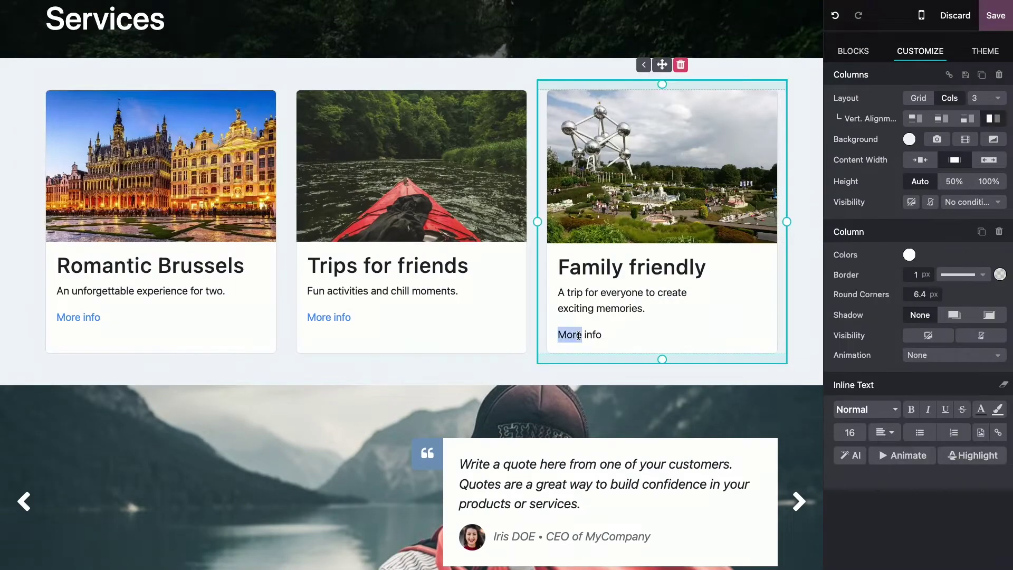
left_click_drag(598, 334, 559, 334)
left_click(997, 432)
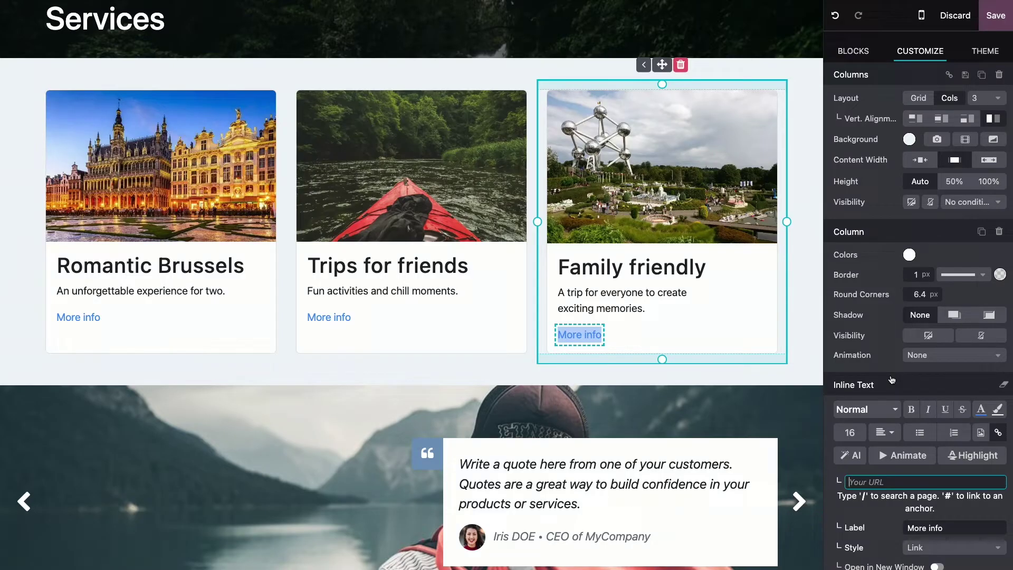
type("#")
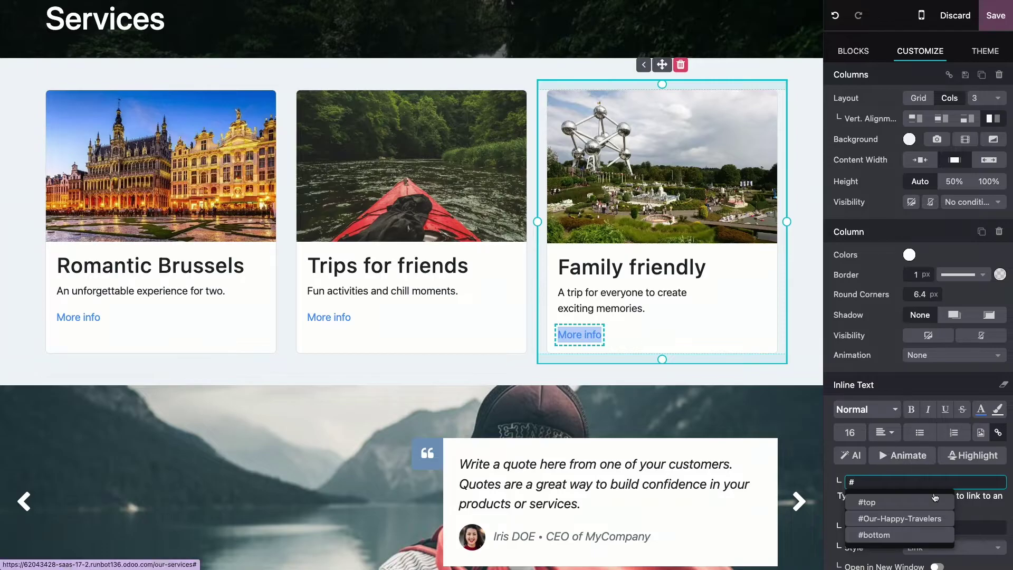
left_click(926, 523)
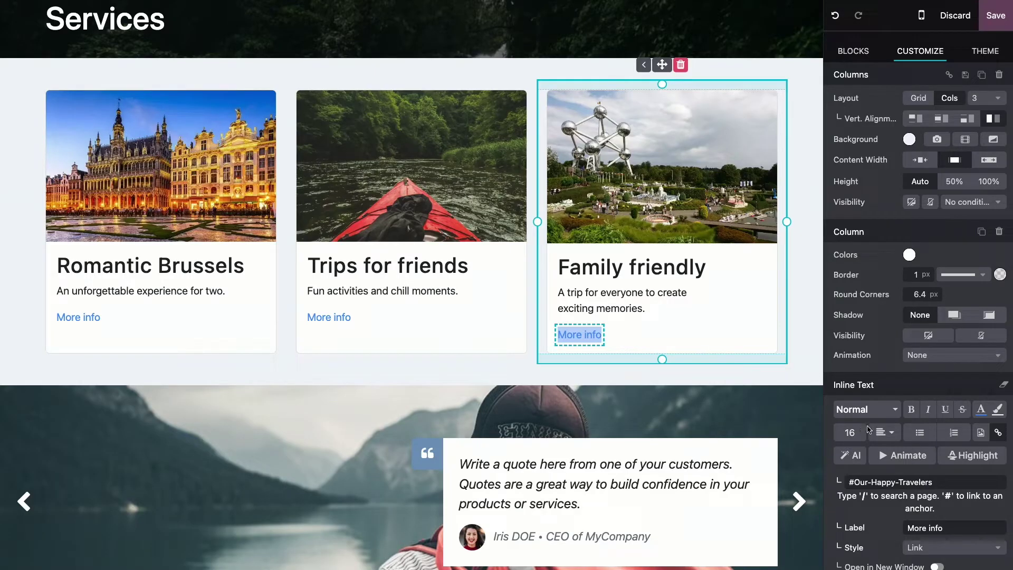
scroll(913, 487, "down", 1)
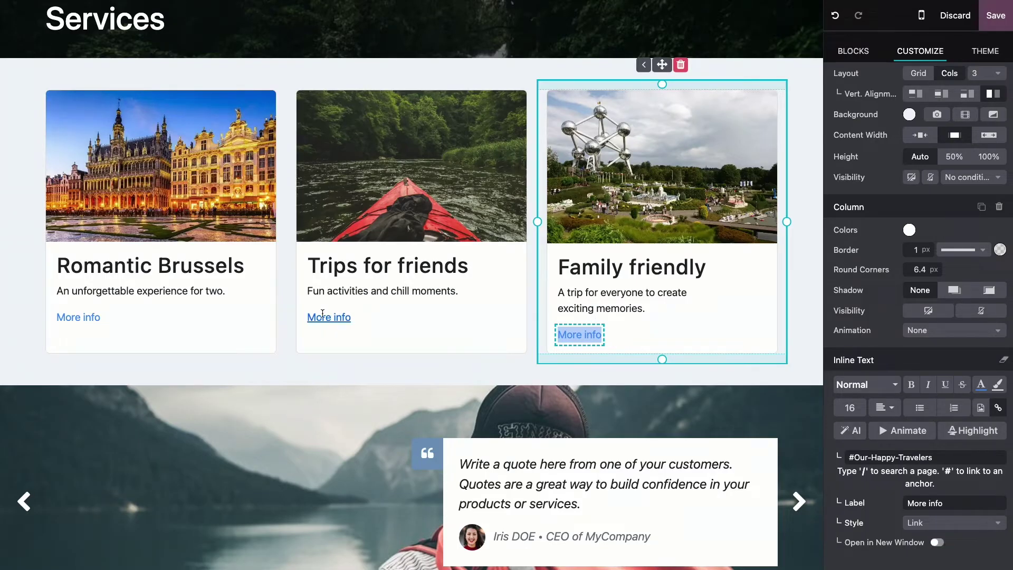
left_click(328, 317)
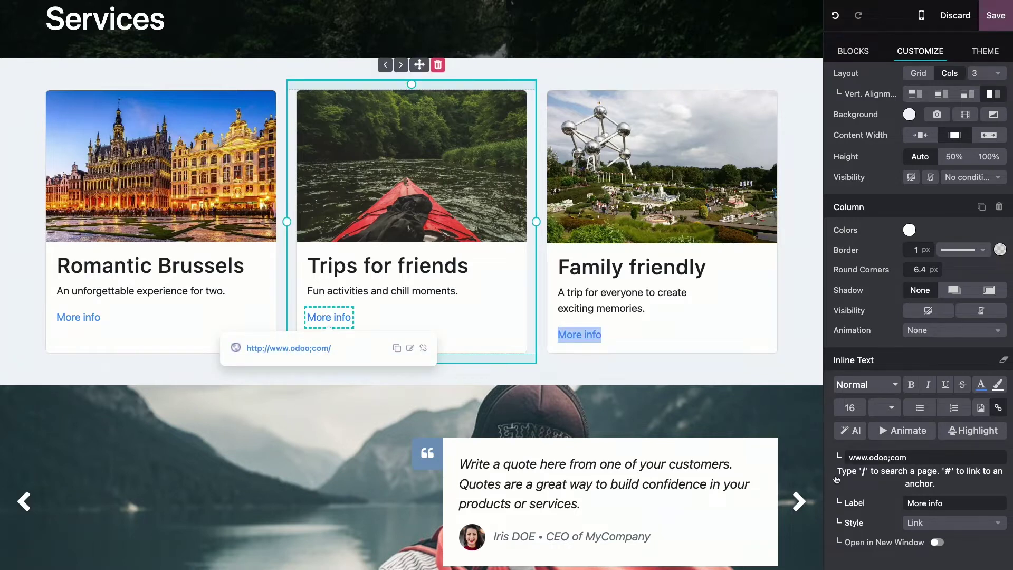
Make the middle 'More info' link open in a new window as a custom cyan-filled button
left_click(937, 542)
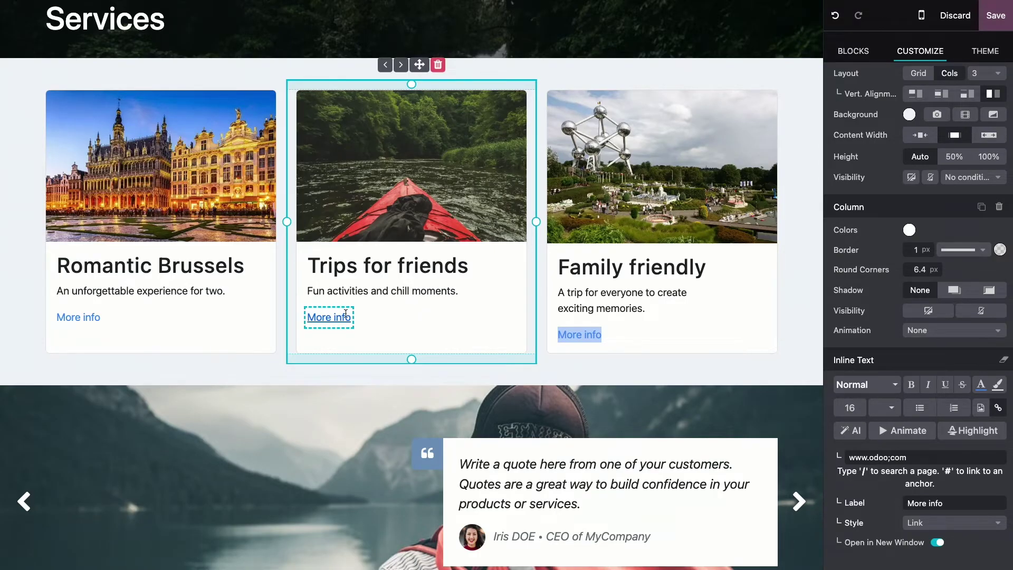
left_click(955, 521)
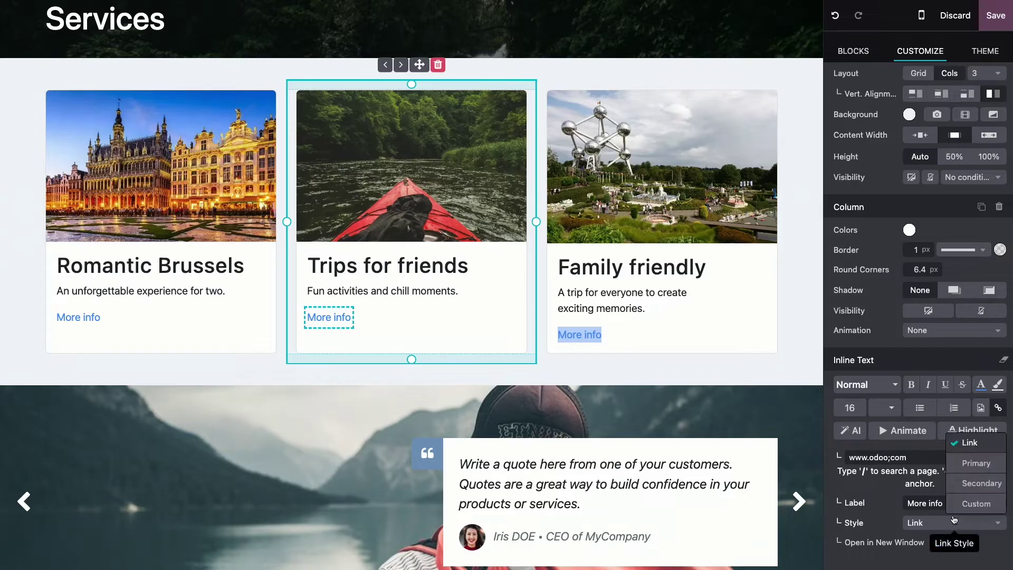
left_click(977, 503)
scroll(889, 522, "down", 3)
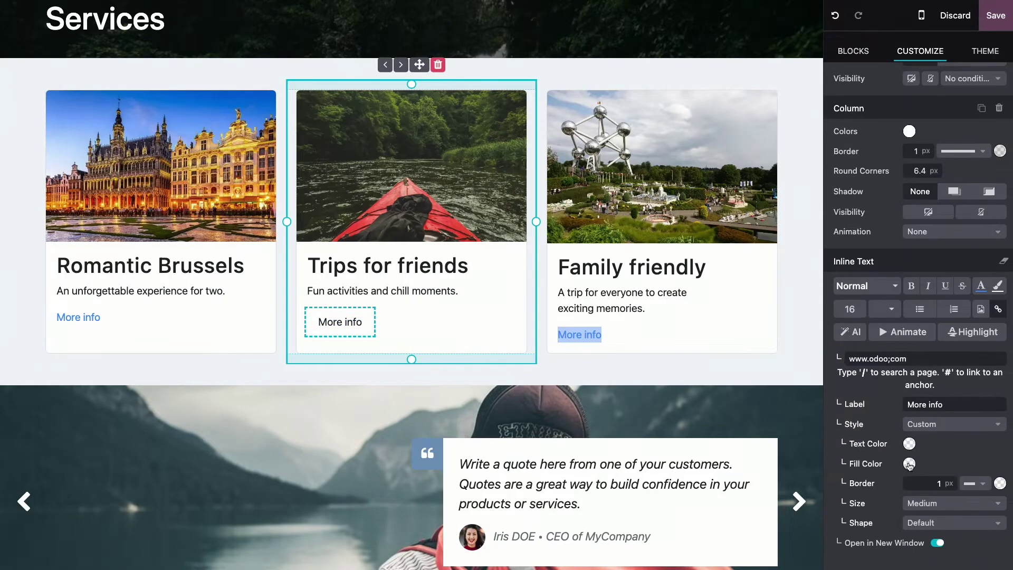
left_click(908, 464)
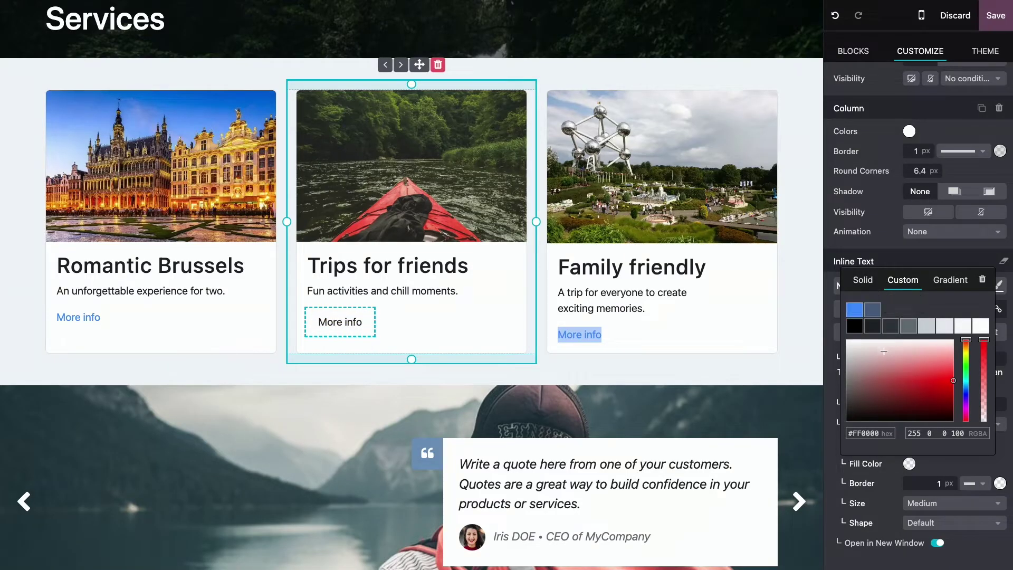
left_click(966, 380)
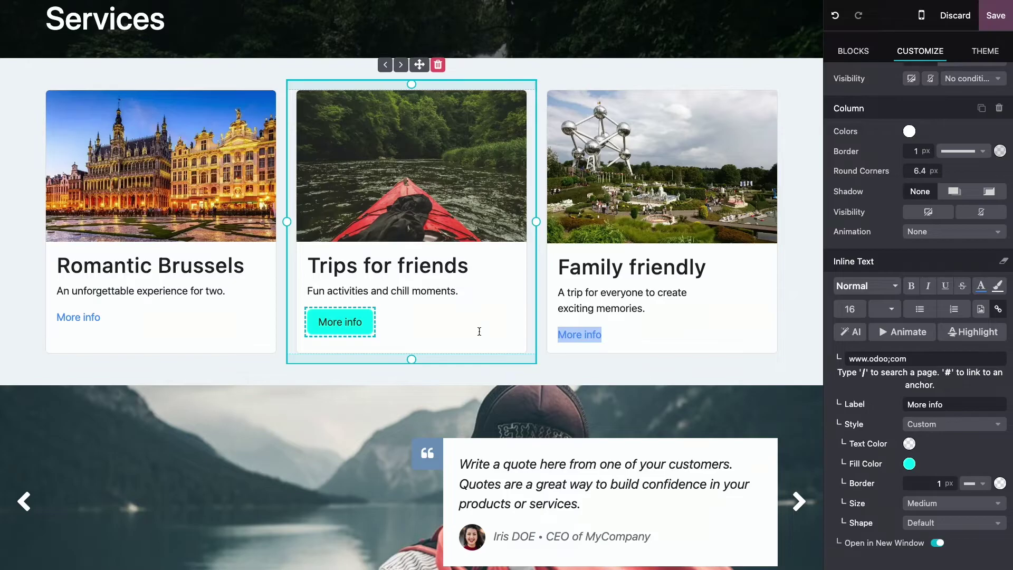
Size the button Medium with a Fill + Rounded shape, then revert it to plain Link style
left_click(933, 505)
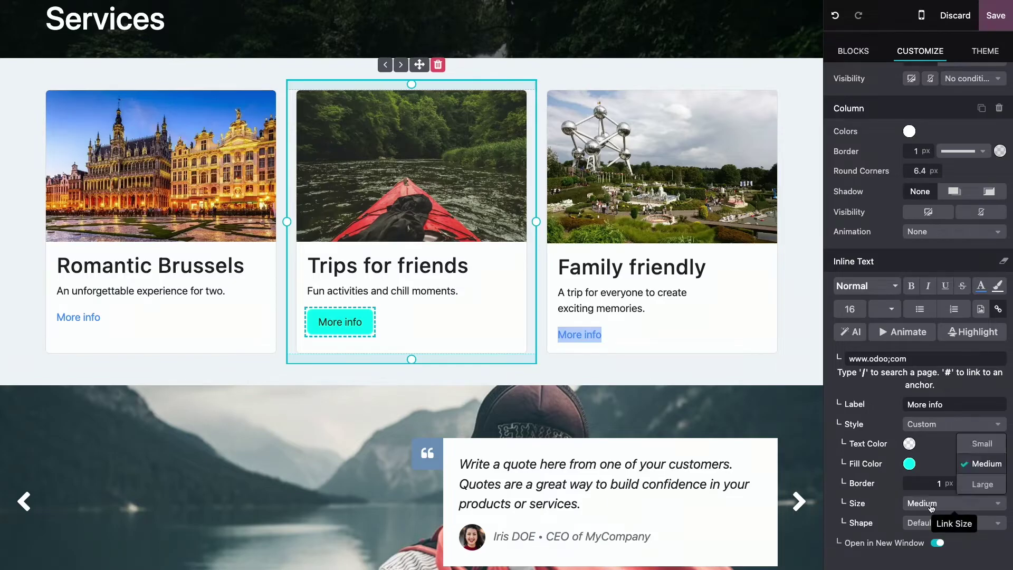
left_click(981, 483)
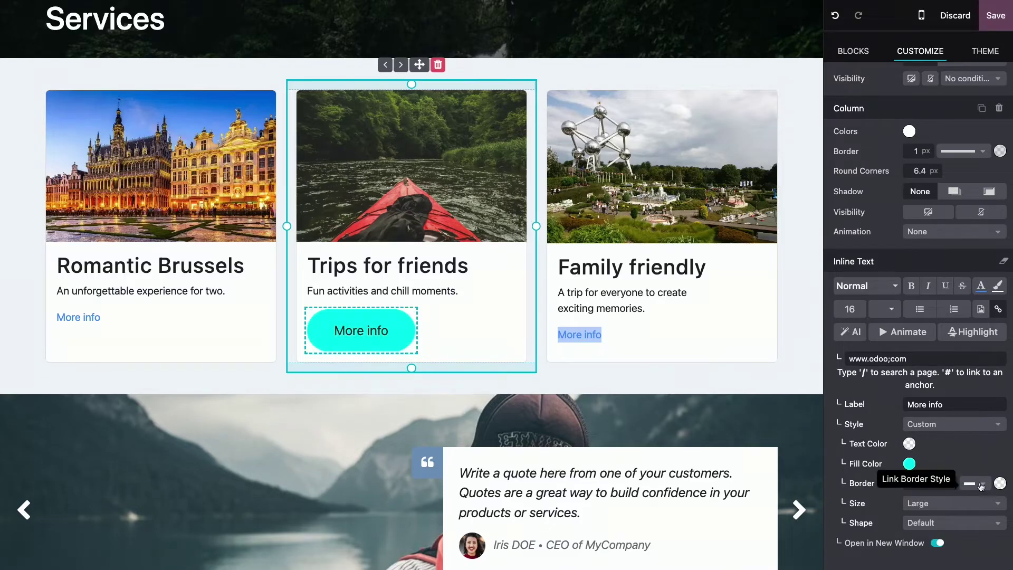
left_click(907, 503)
left_click(982, 463)
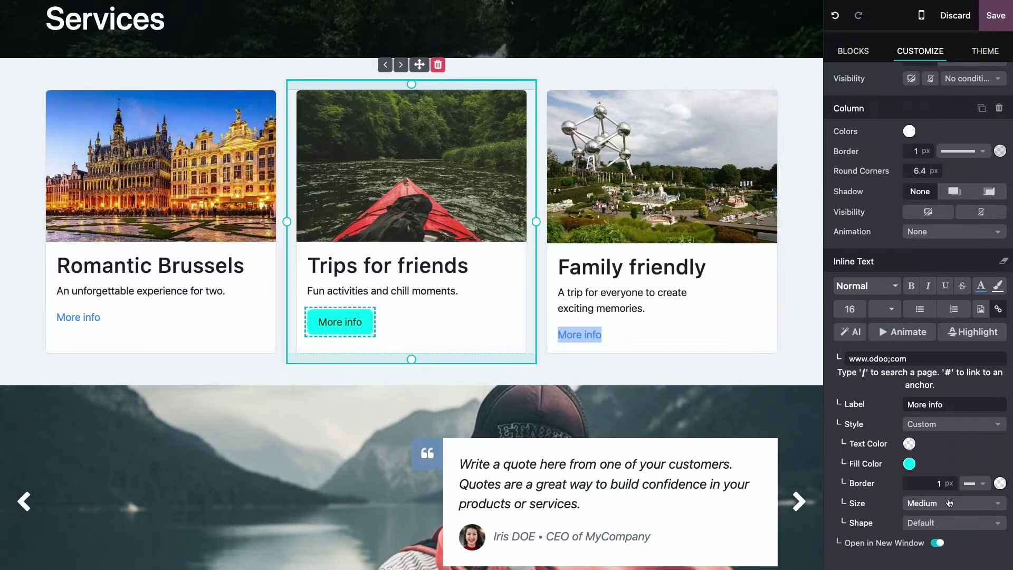
left_click(950, 523)
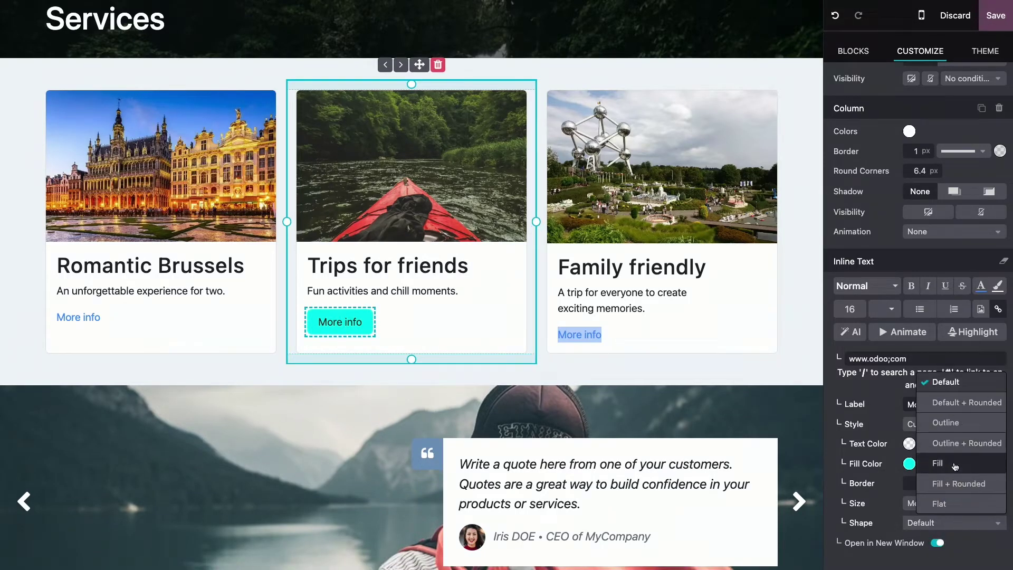
left_click(962, 448)
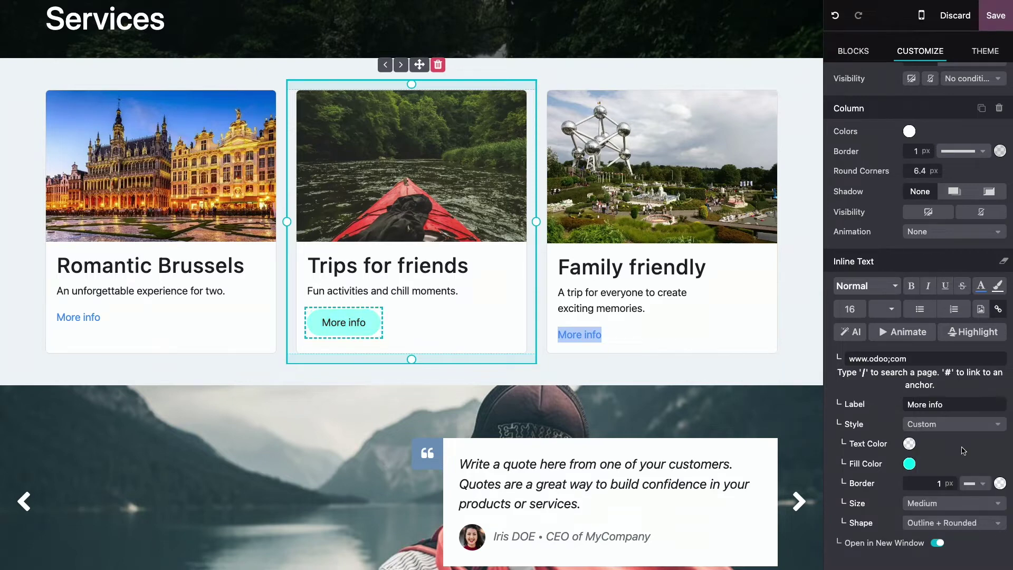
left_click(948, 522)
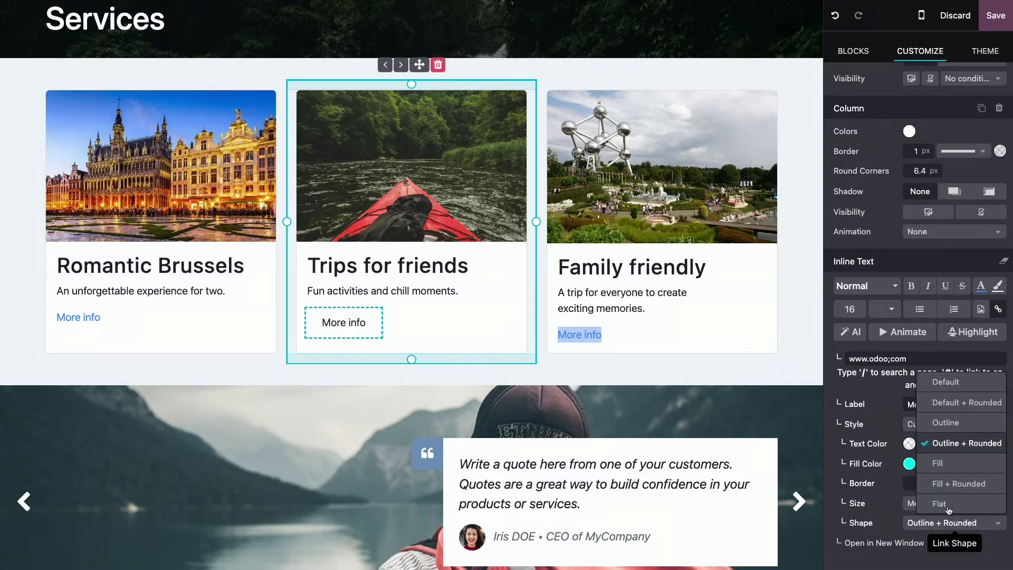
left_click(951, 478)
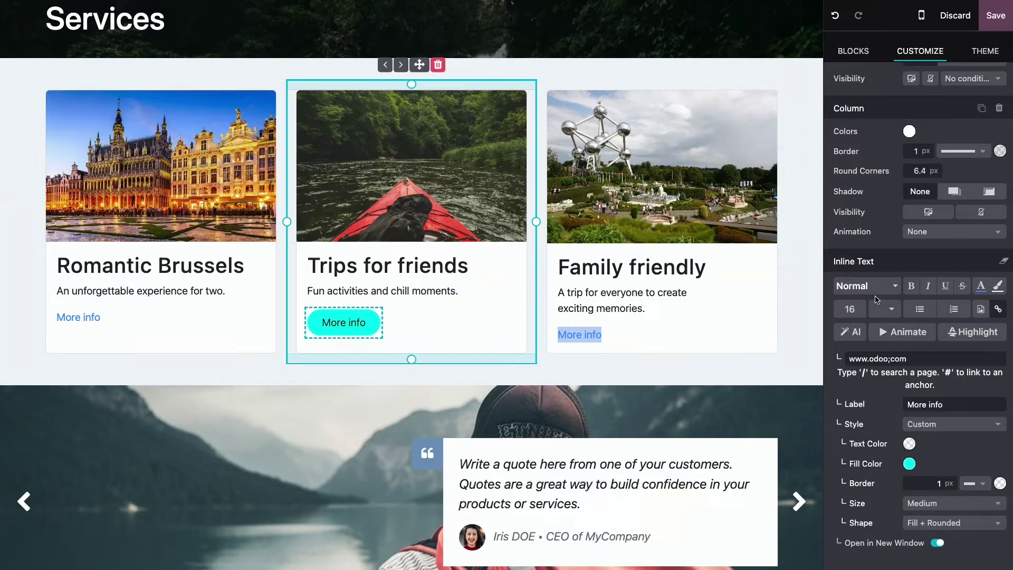
left_click(955, 430)
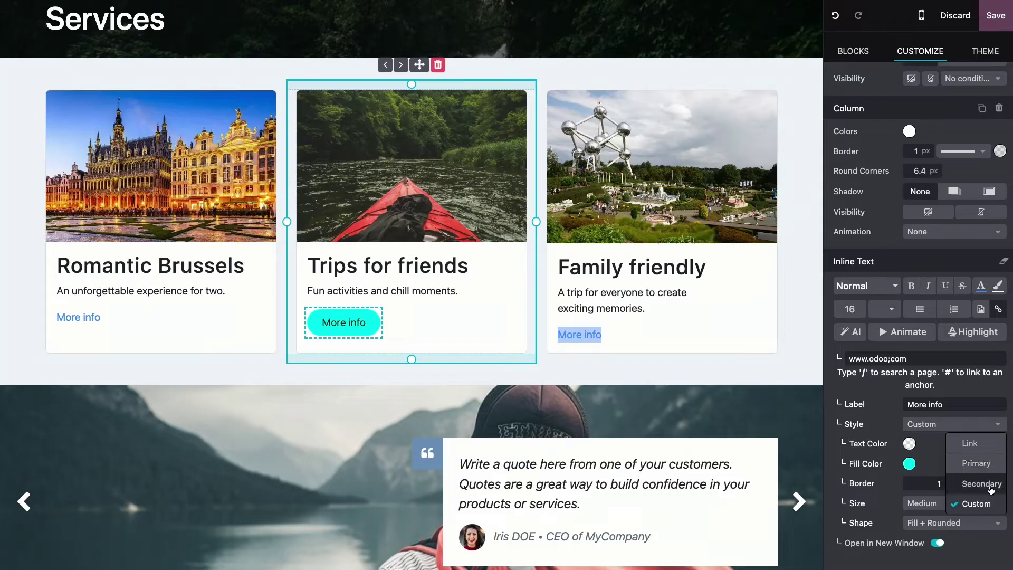
left_click(970, 446)
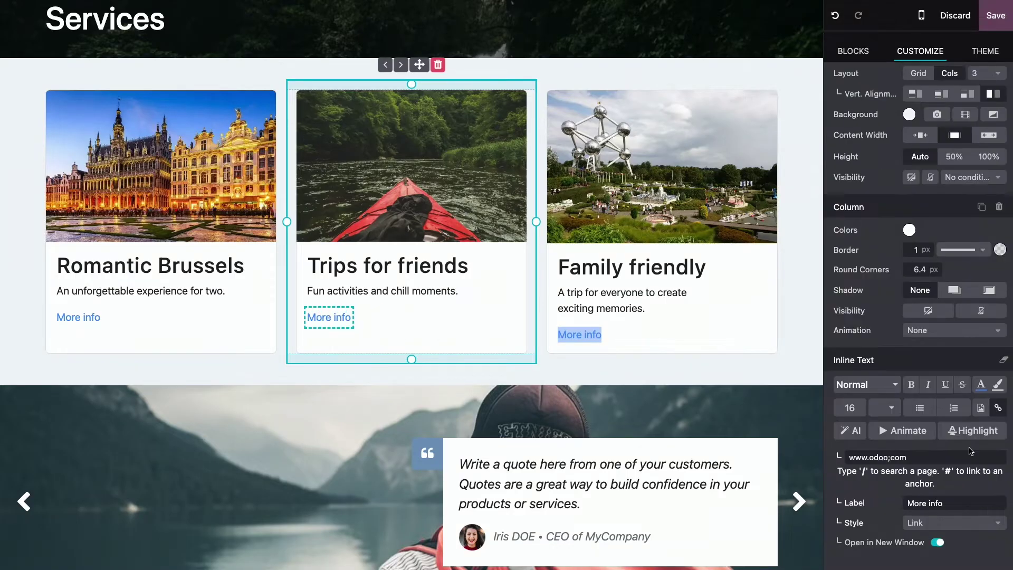
Undo the plain-link change to restore the cyan rounded button, then show the theme's colour presets
left_click(836, 17)
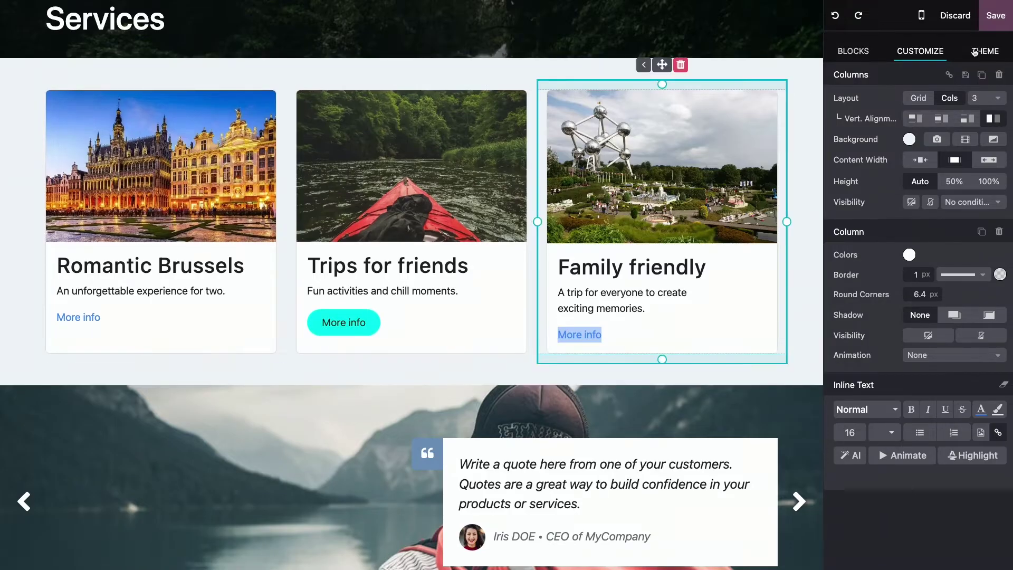
left_click(976, 54)
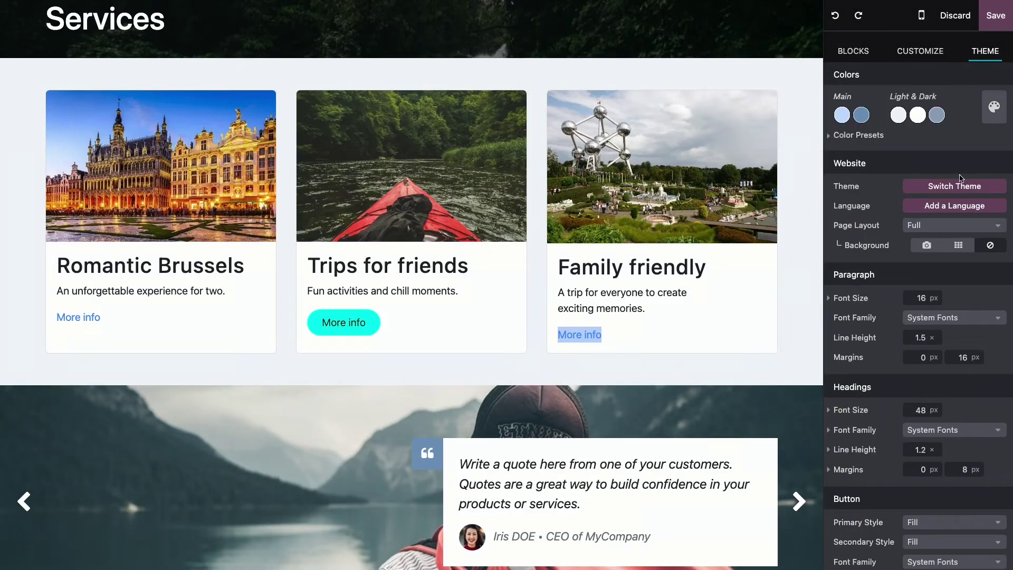
left_click(834, 137)
left_click(841, 163)
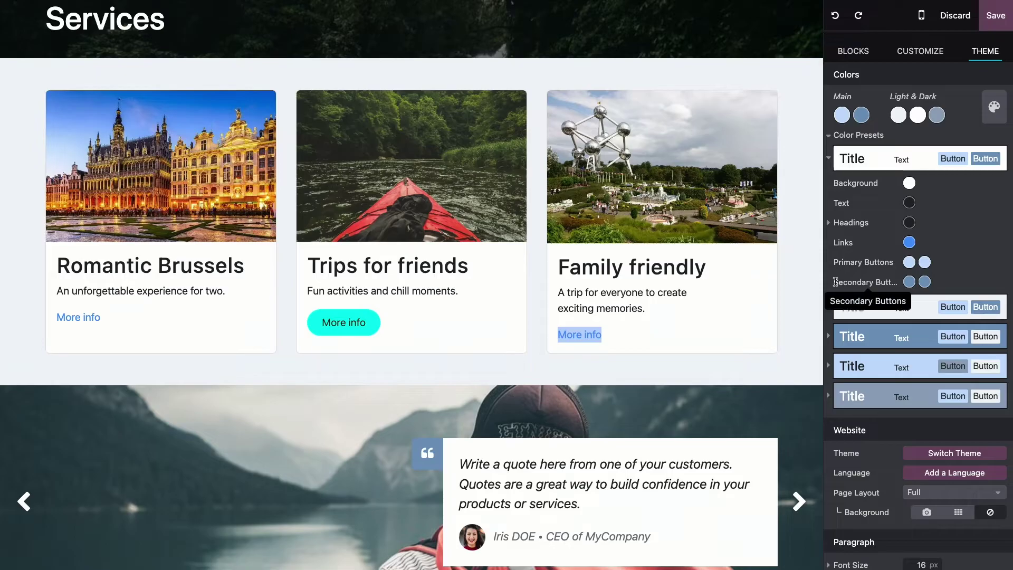
Save the Services page, test the Family friendly 'More info' link, and reopen the editor
left_click(995, 16)
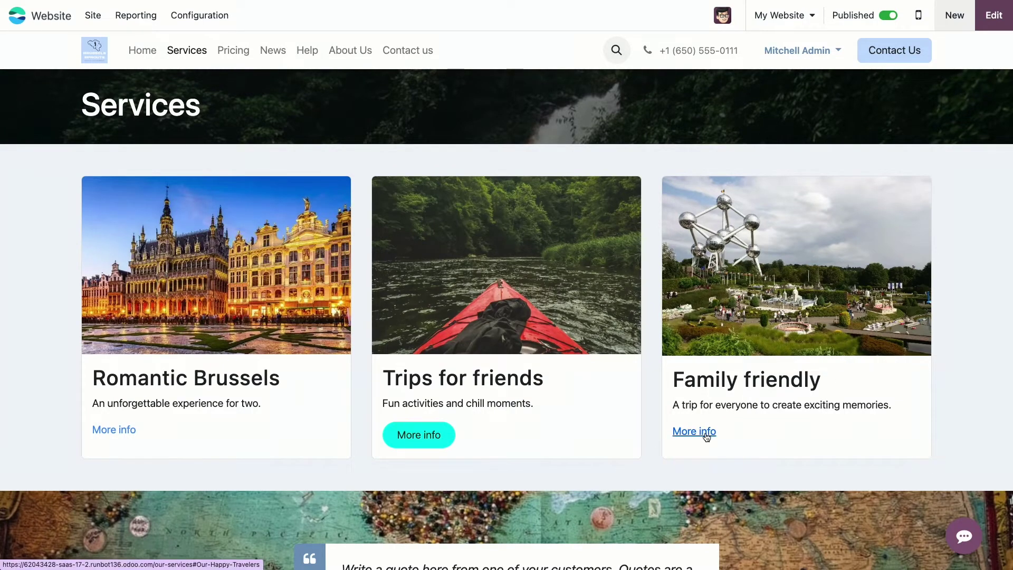
left_click(705, 435)
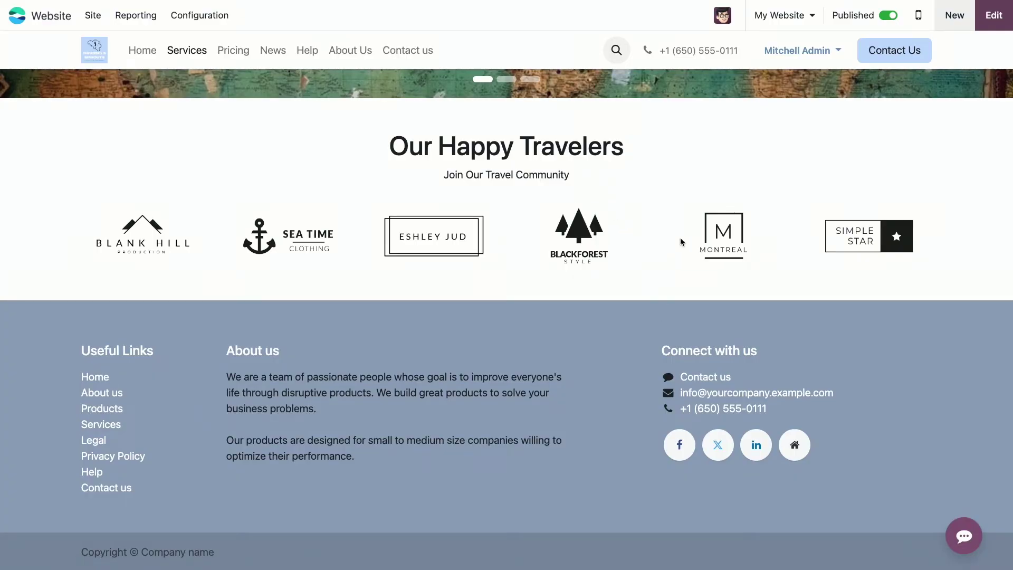
scroll(670, 237, "up", 6)
left_click(994, 15)
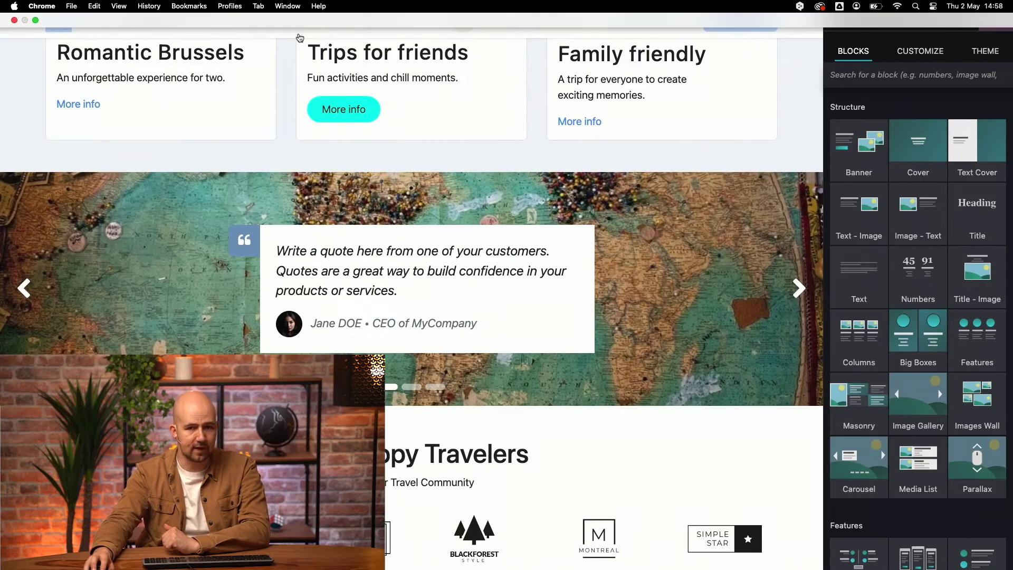
left_click(278, 25)
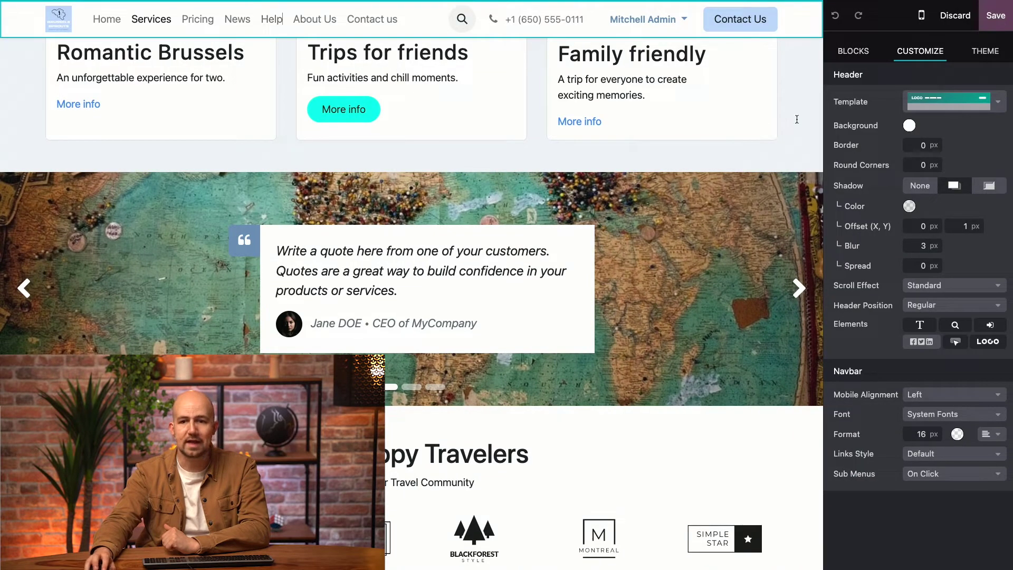
Relabel the first header menu item from Home to 'Brussels Sprout' and save the page
left_click(997, 105)
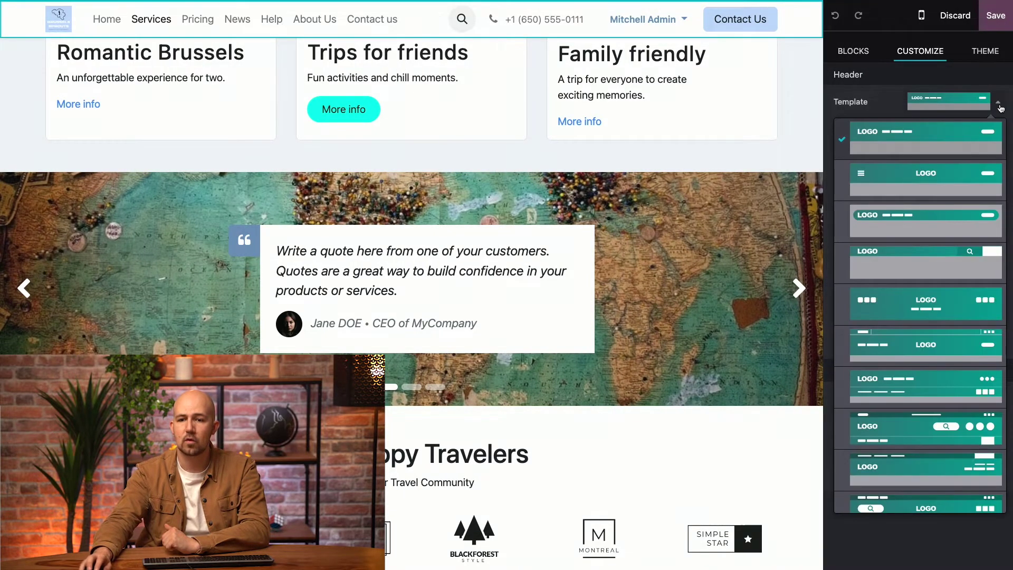
scroll(924, 254, "down", 2)
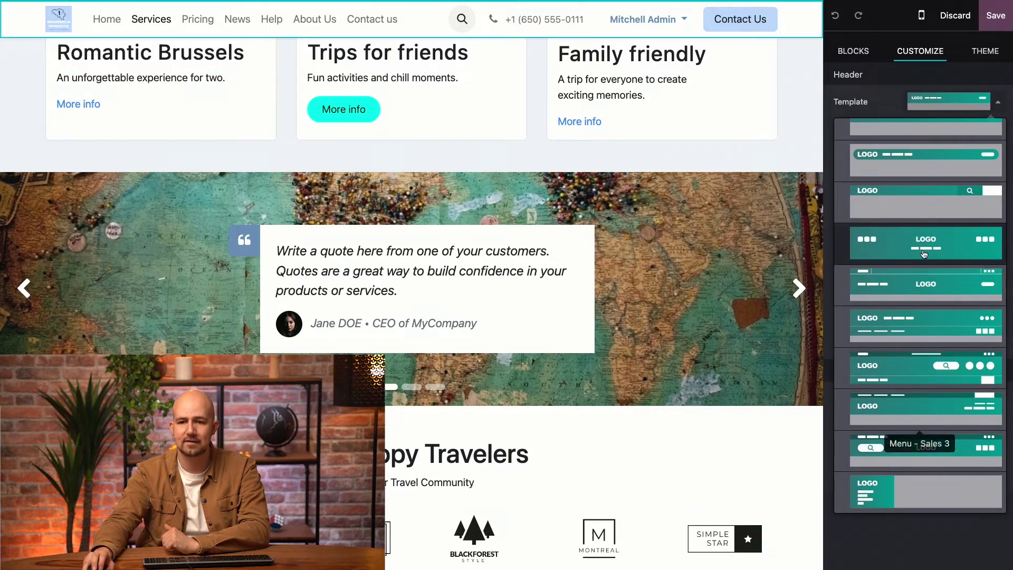
scroll(924, 254, "up", 2)
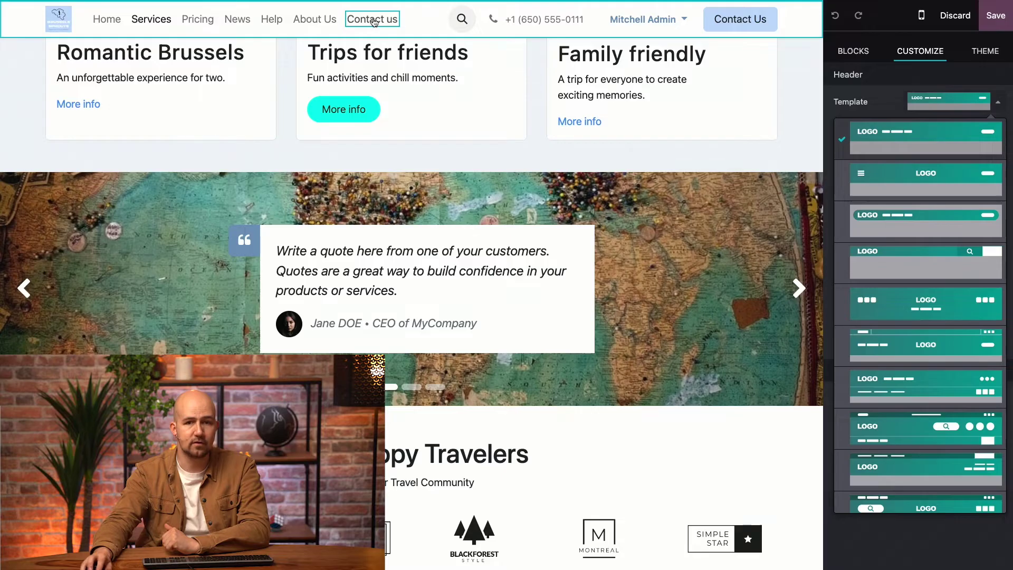
left_click(107, 20)
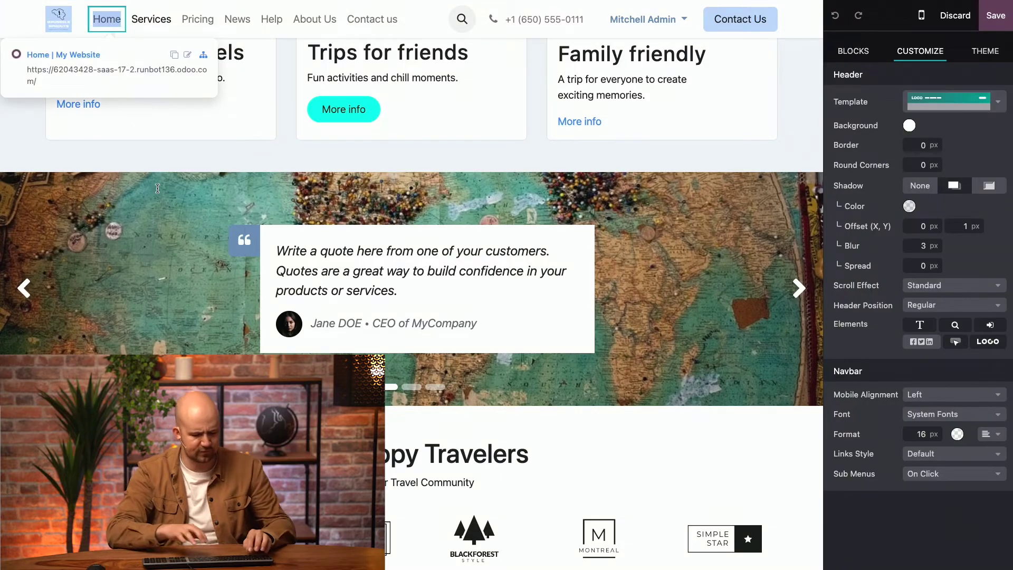
type("Brussels Spr")
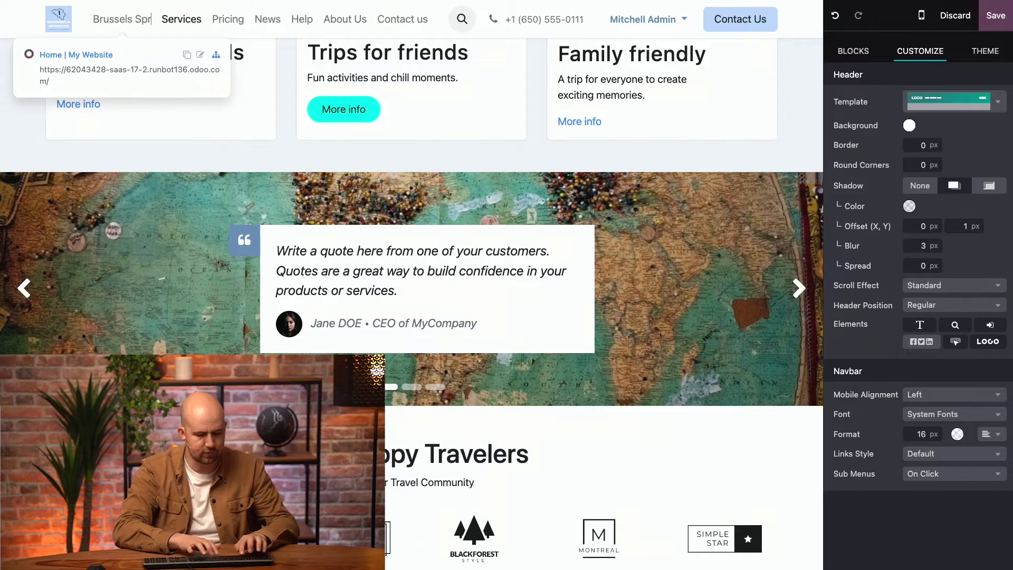
type("out")
left_click(210, 159)
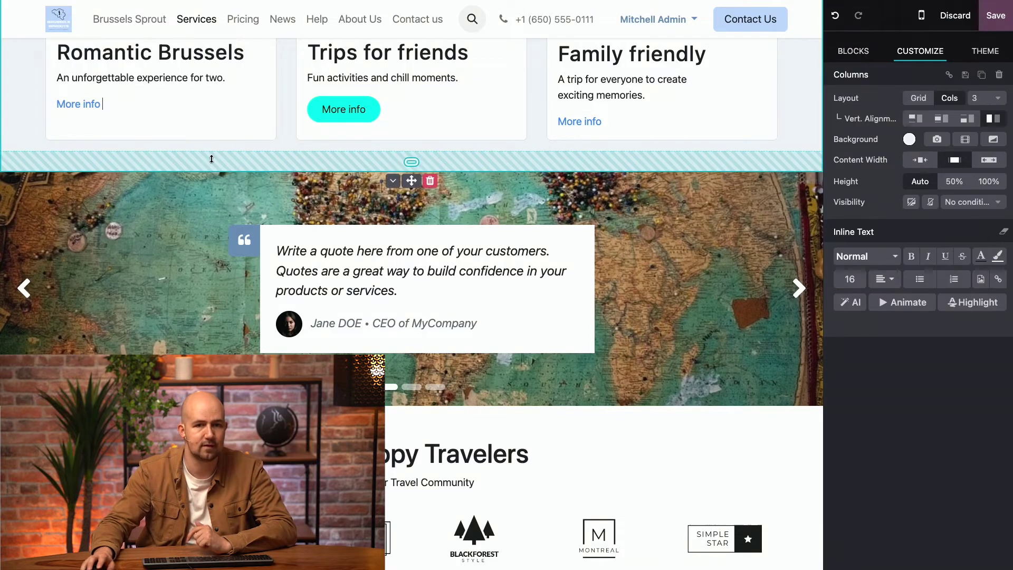
left_click(993, 16)
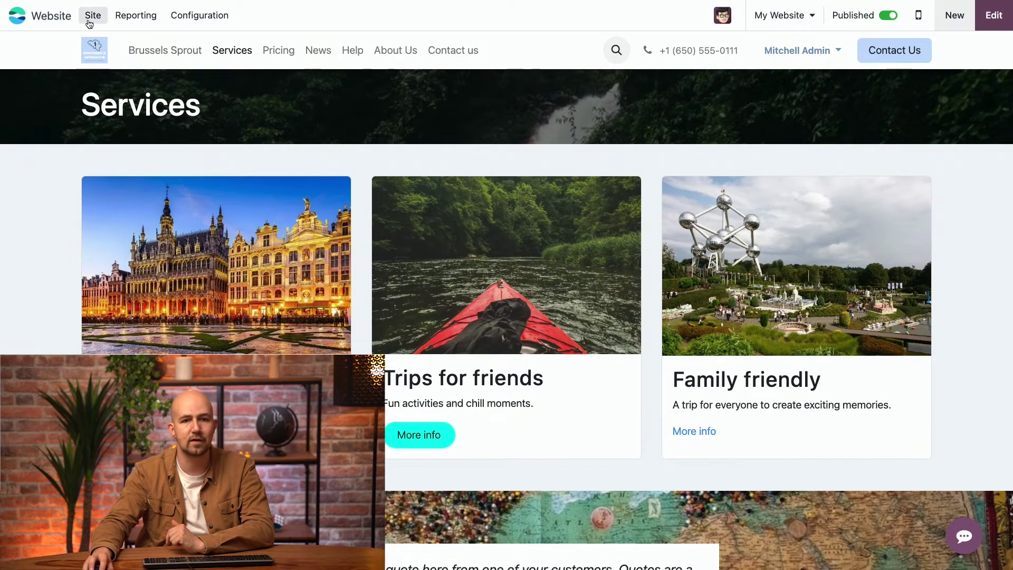
Open the Menu Editor from the Site menu and try moving the Pricing entry
left_click(90, 24)
left_click(156, 61)
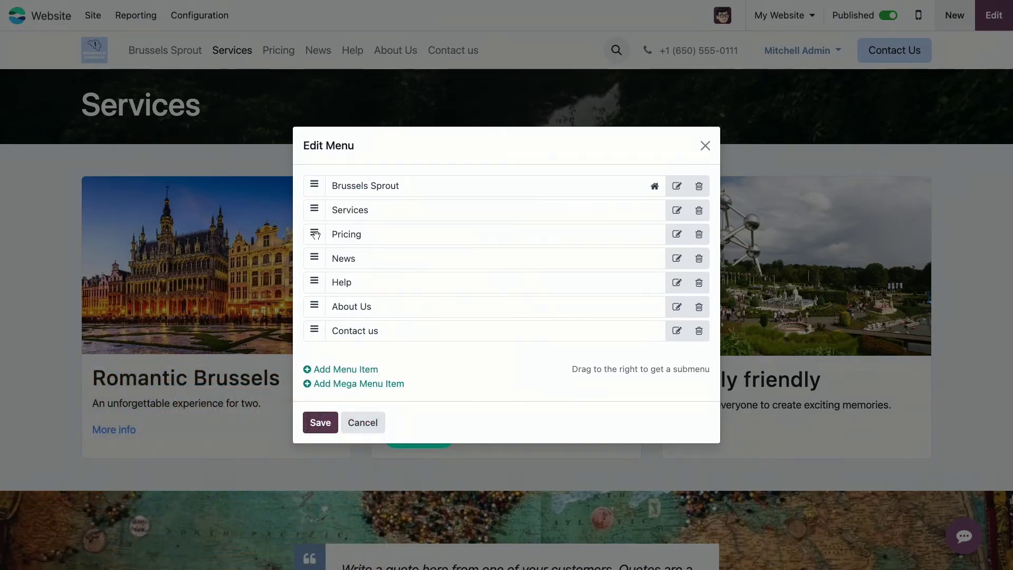
mouse_move(314, 235)
left_mouse_down()
mouse_move(306, 328)
mouse_move(298, 232)
left_mouse_up()
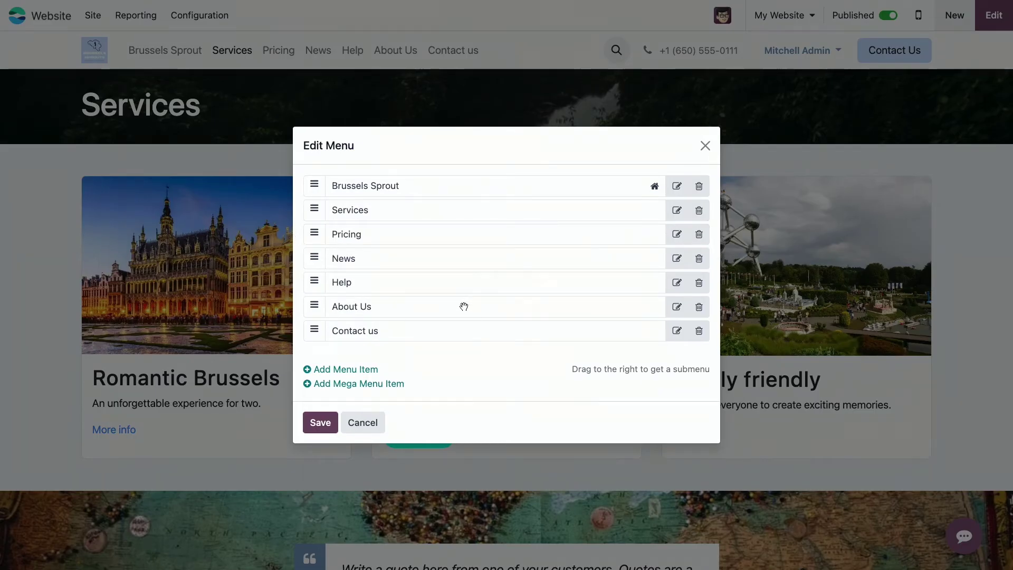
left_click(353, 373)
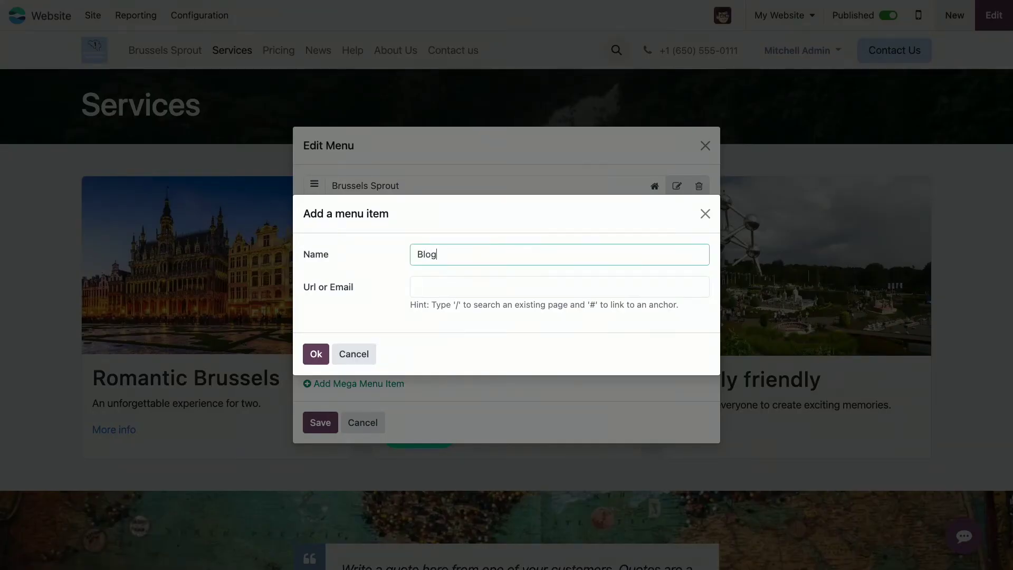
type("Blog")
left_click(443, 285)
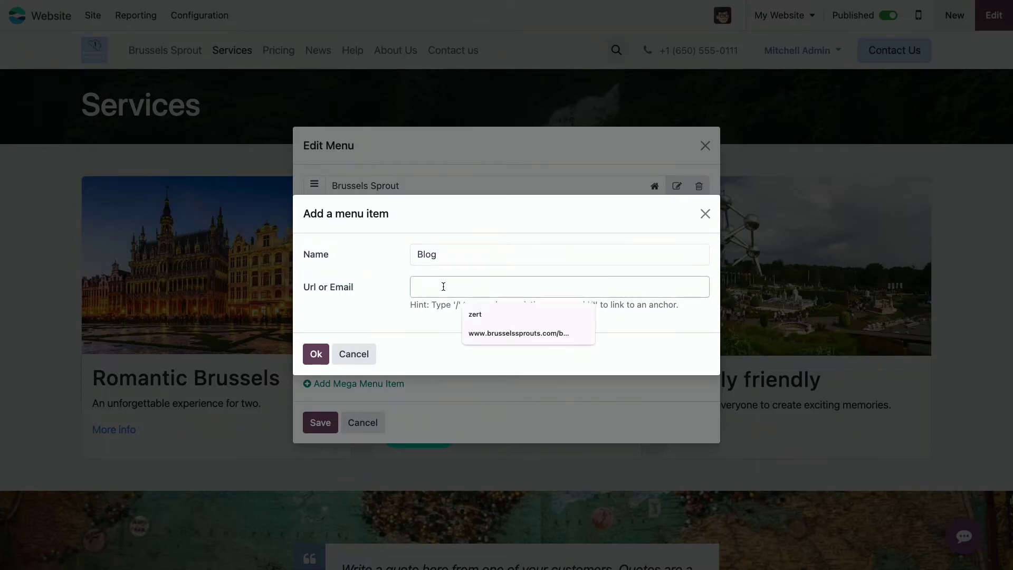
type("www")
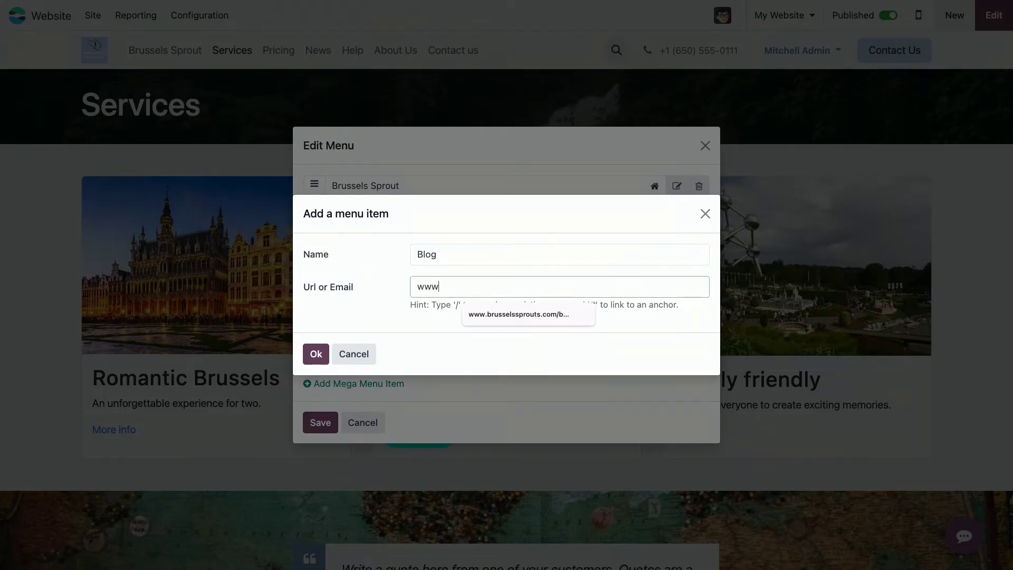
type(".brusselsspourts.com/blog")
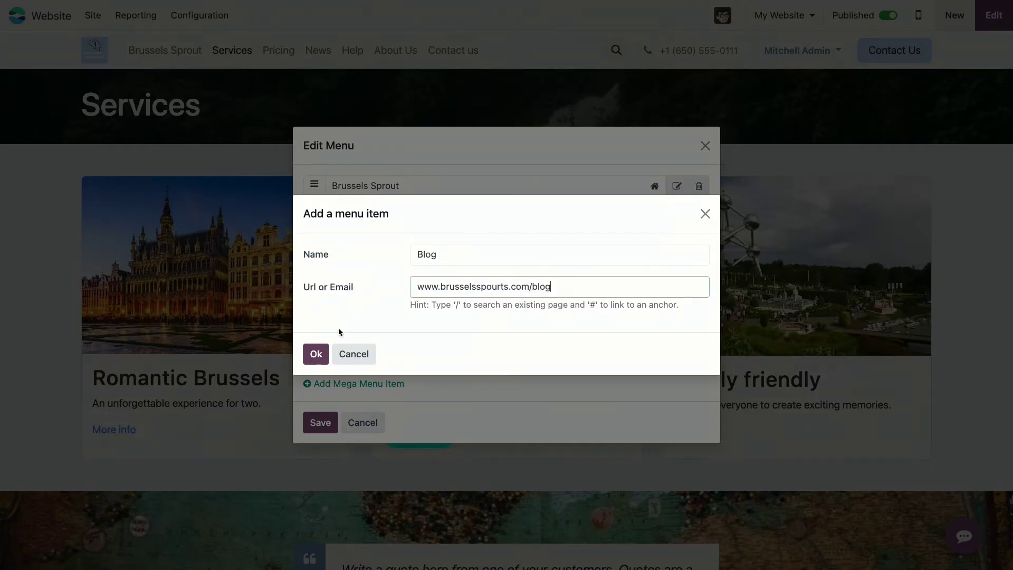
left_click(316, 353)
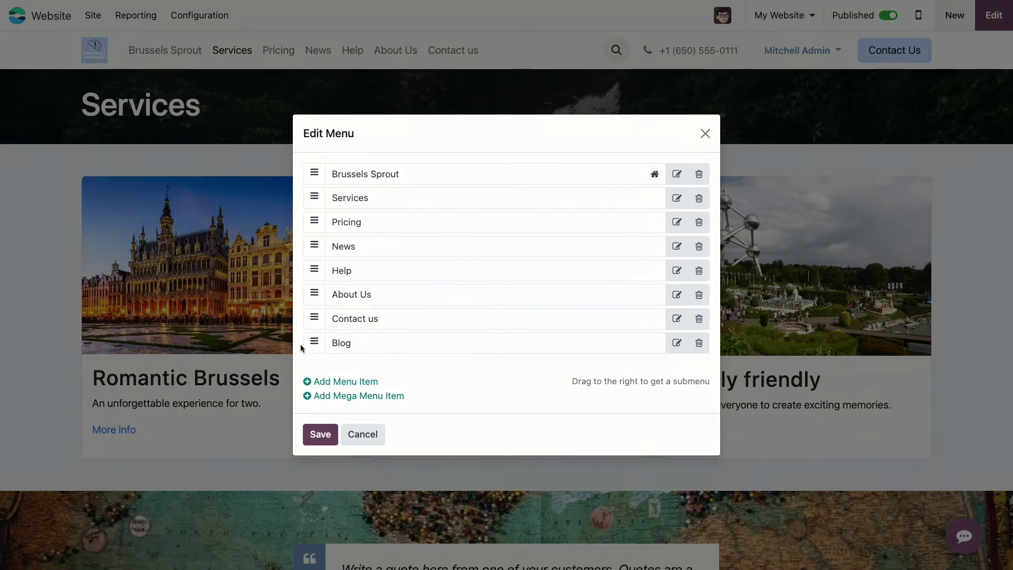
Nest the Blog entry under News, save the menu, and confirm it in the News dropdown
left_click_drag(313, 343, 312, 271)
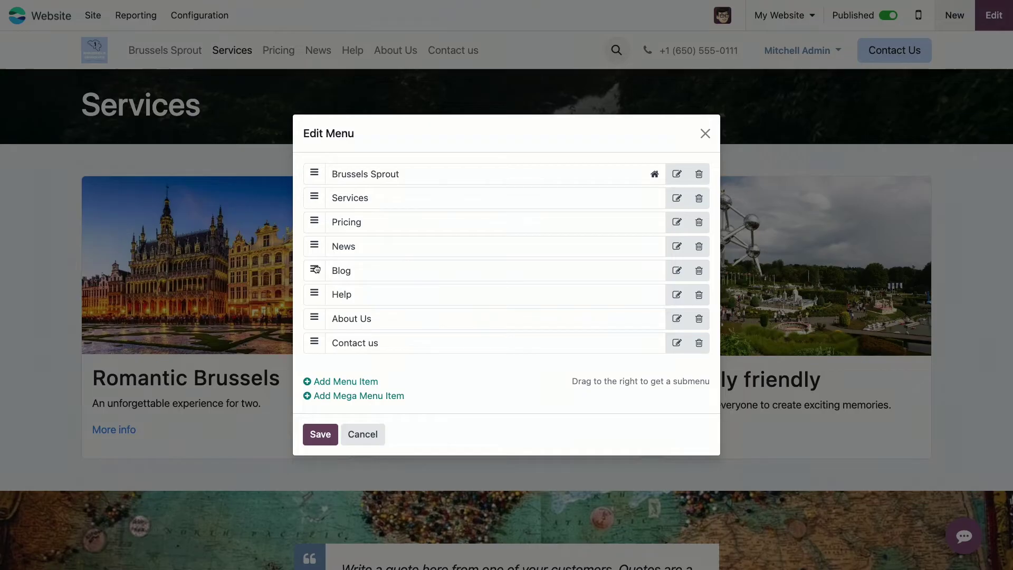
left_click_drag(316, 269, 363, 280)
left_click(320, 434)
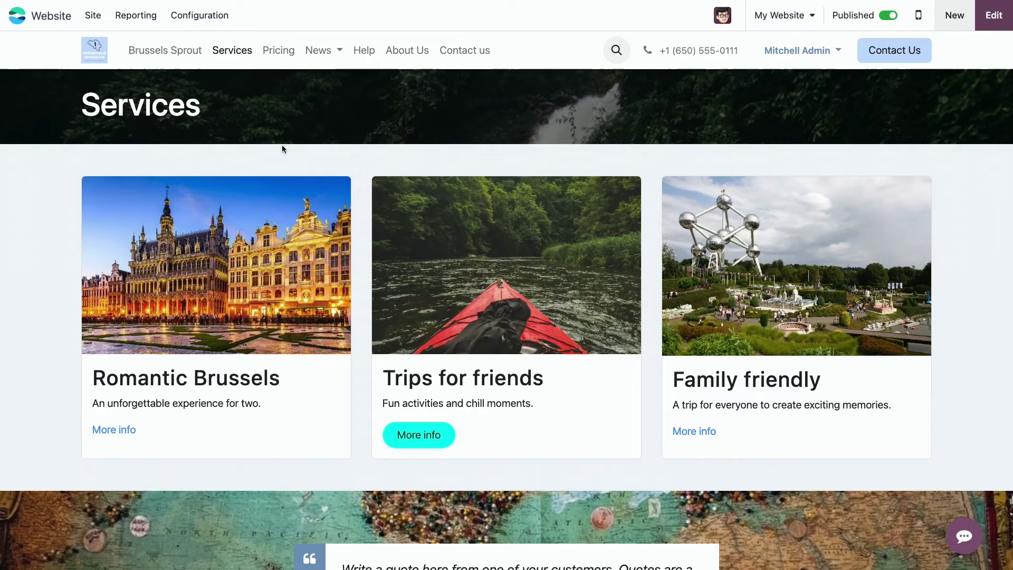
left_click(335, 55)
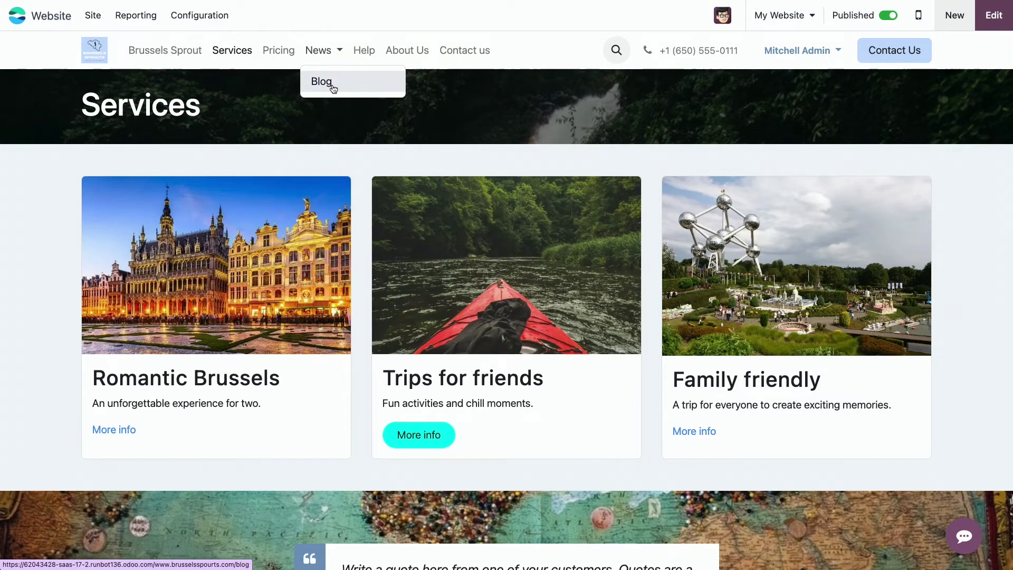
left_click(110, 71)
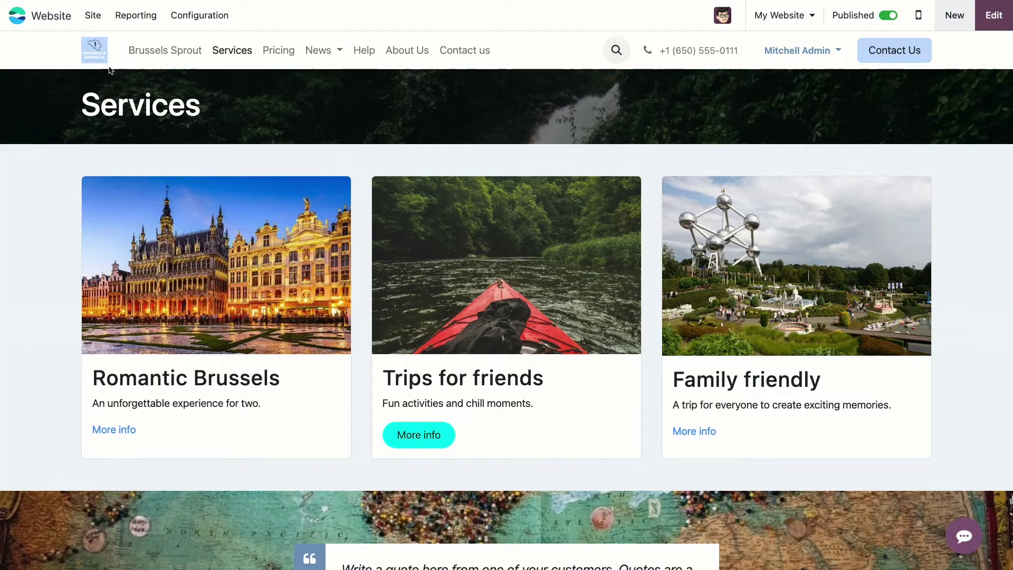
Create an 'Itineraries' mega menu item, place it between Help and About Us, and save the menu
left_click(93, 15)
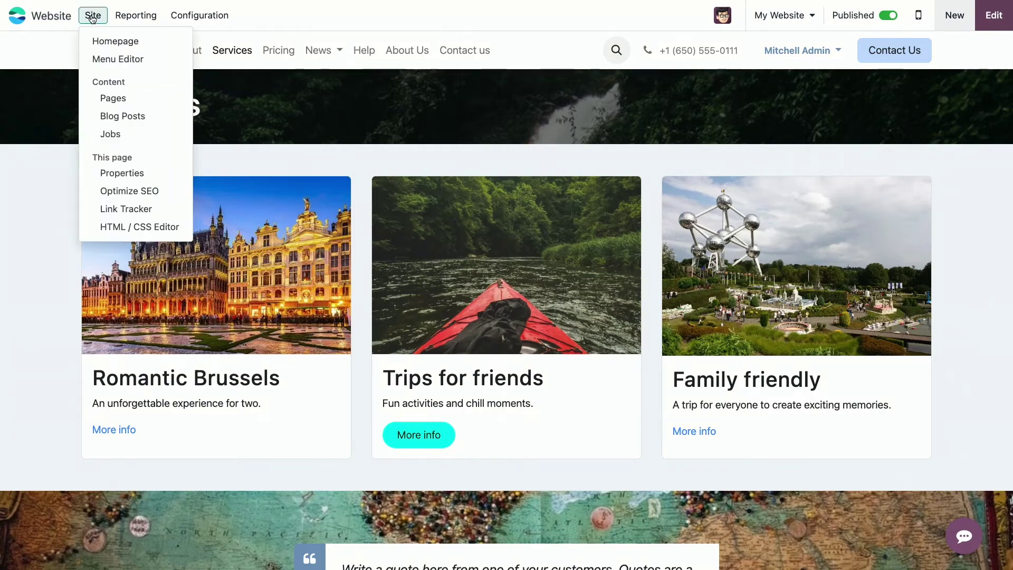
left_click(129, 61)
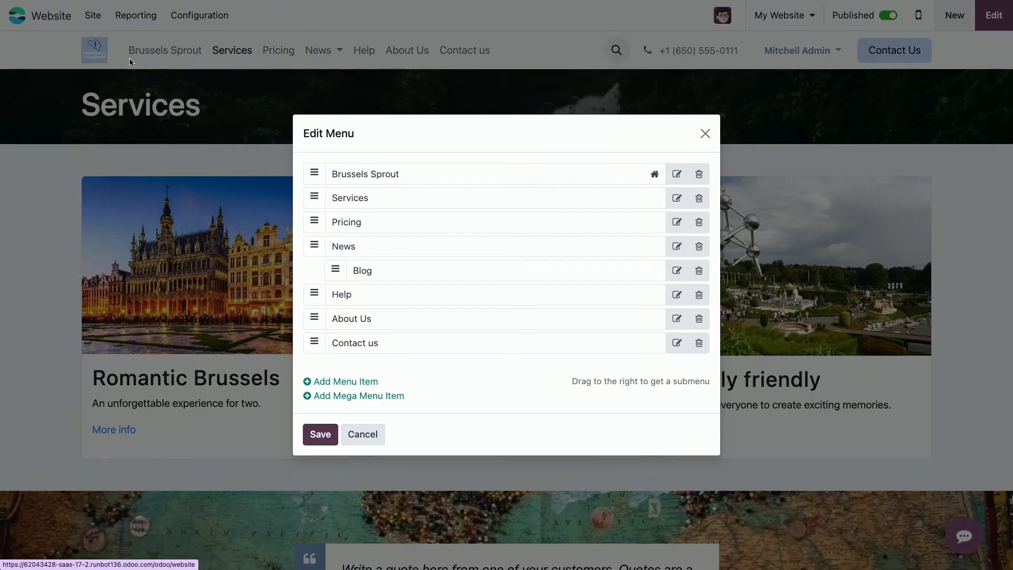
left_click(361, 398)
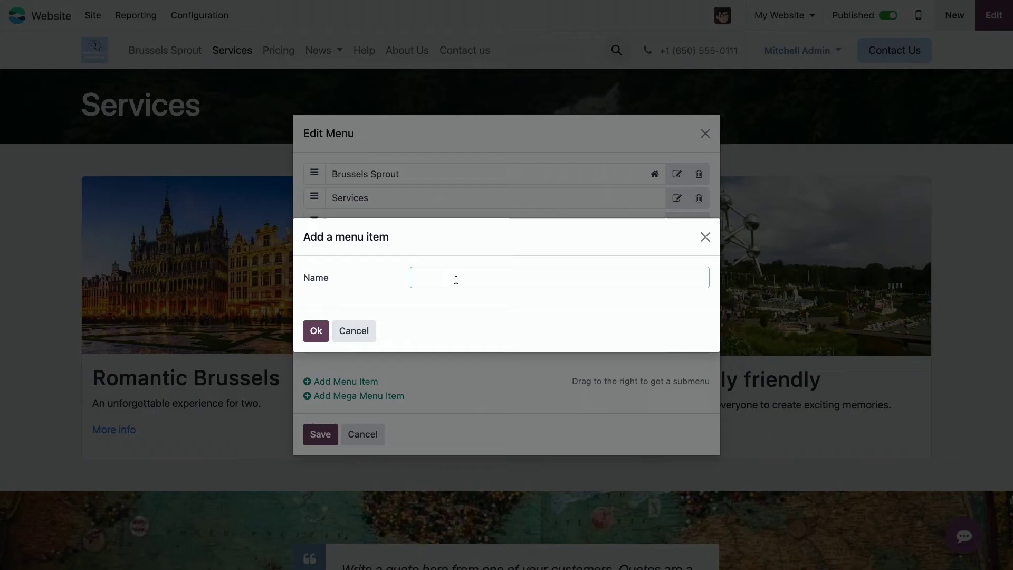
type("Itineraries")
left_click(312, 331)
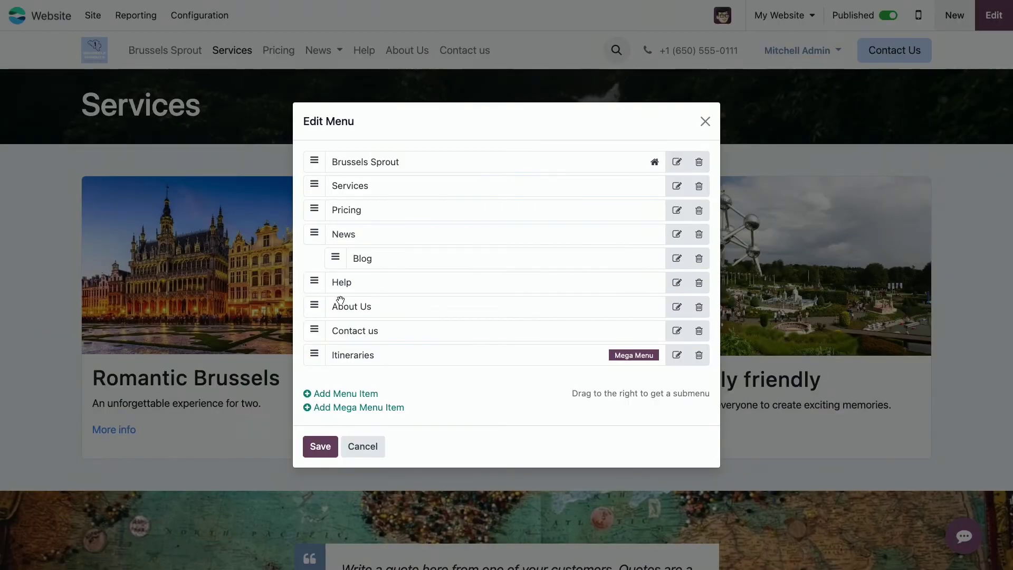
left_click_drag(315, 355, 311, 306)
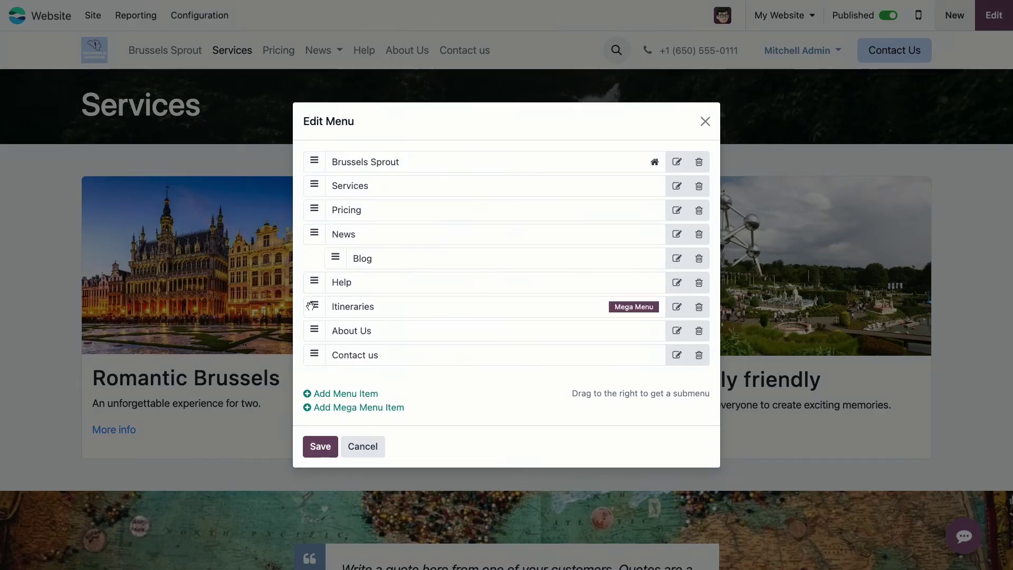
left_click(320, 445)
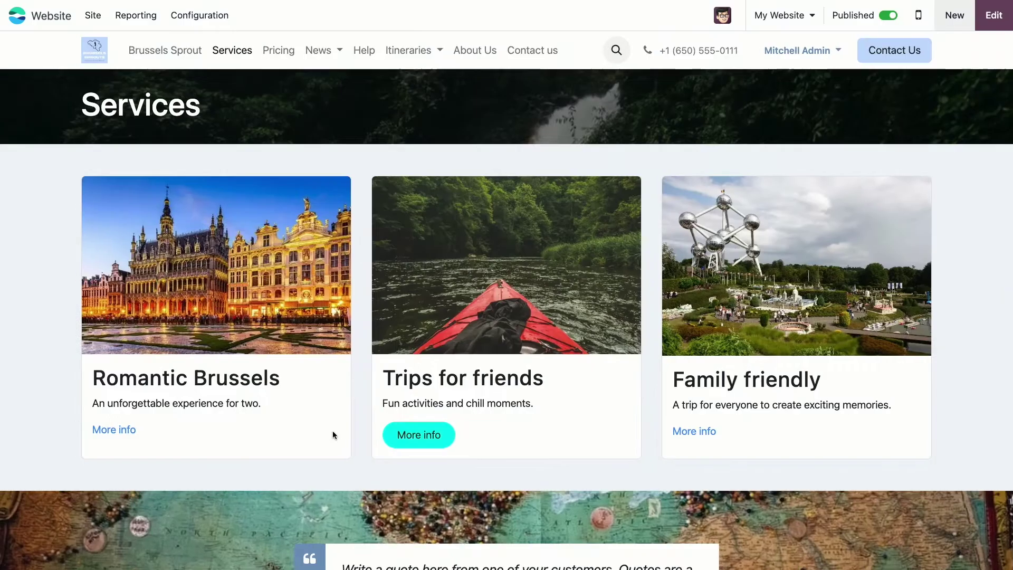
In edit mode, switch the Itineraries mega menu's template to Images Subtitles
left_click(433, 52)
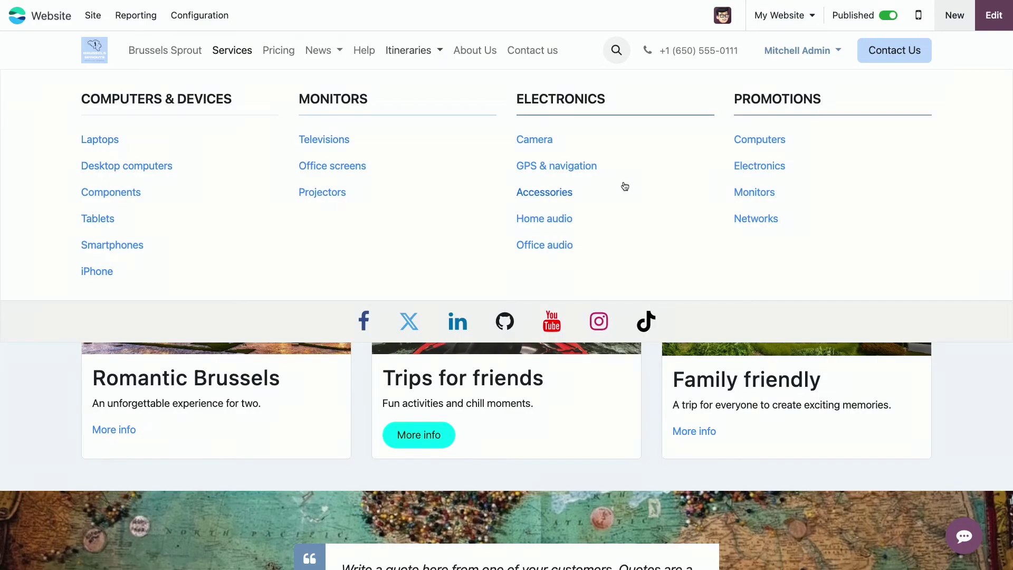
left_click(1005, 24)
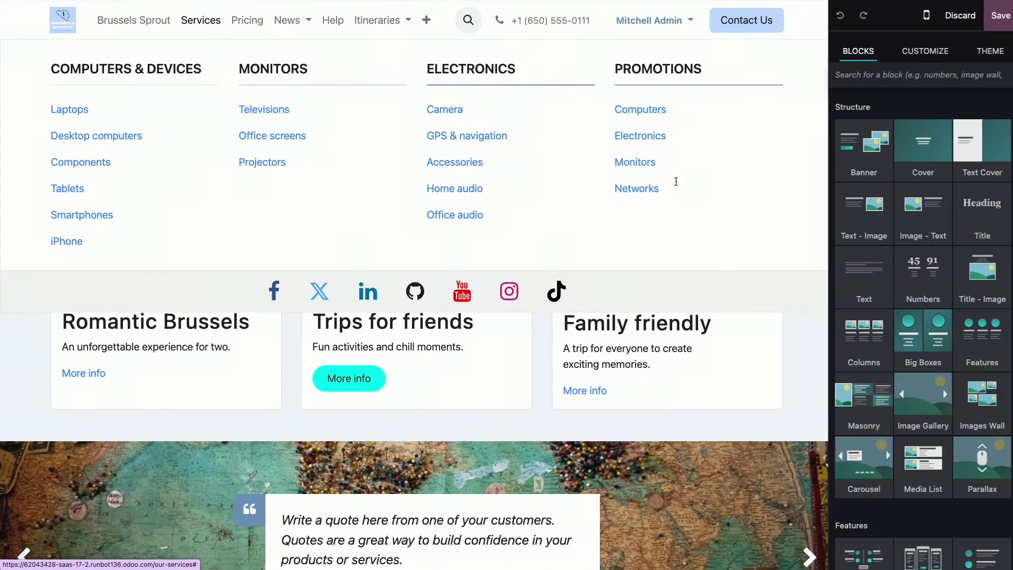
left_click(674, 165)
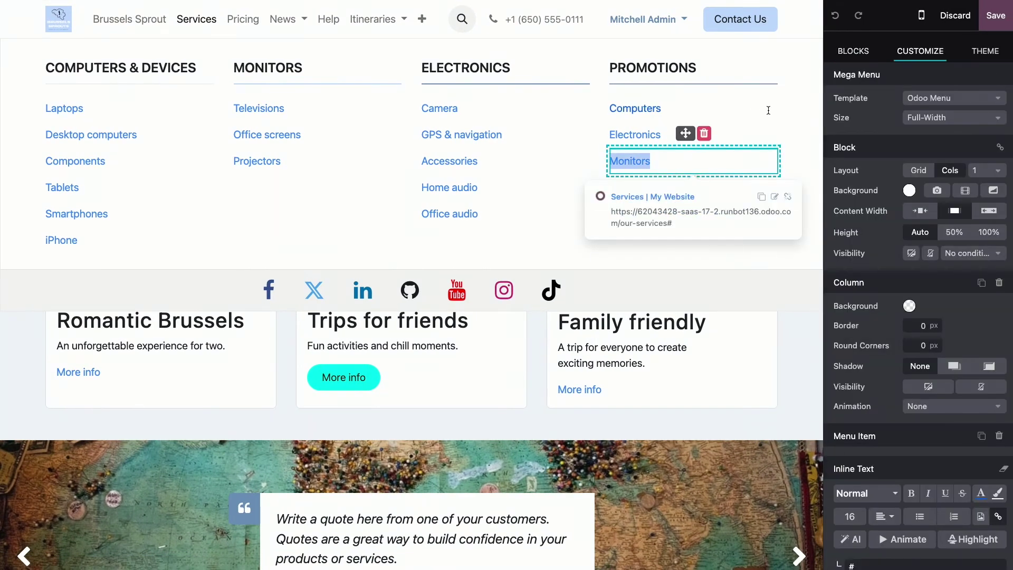
left_click(635, 108)
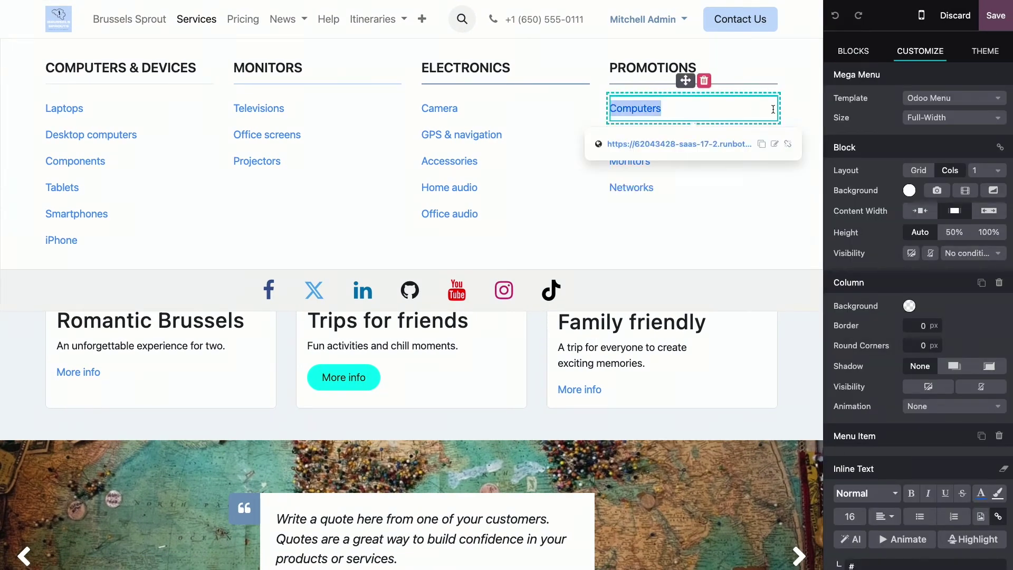
left_click(981, 101)
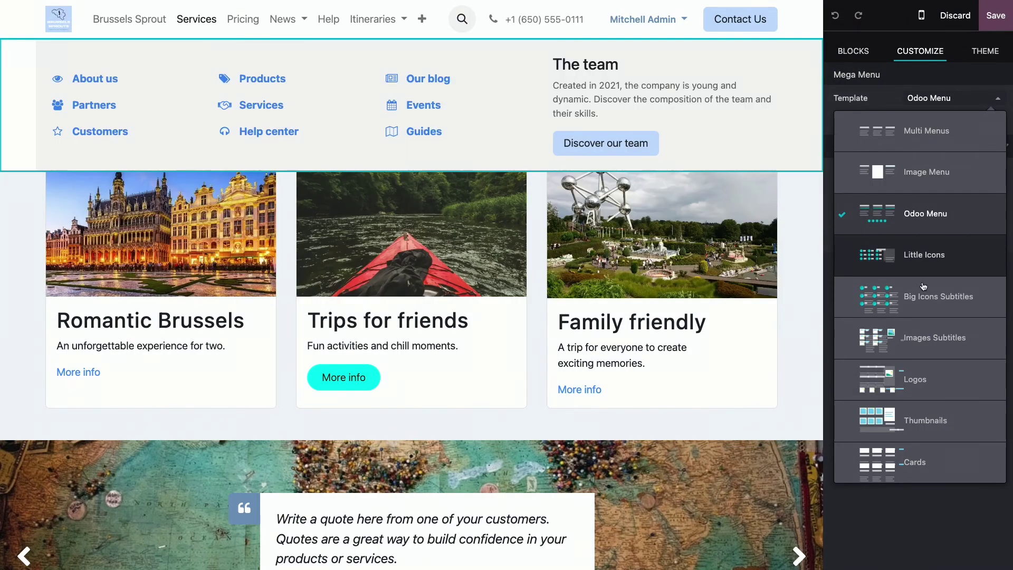
left_click(944, 340)
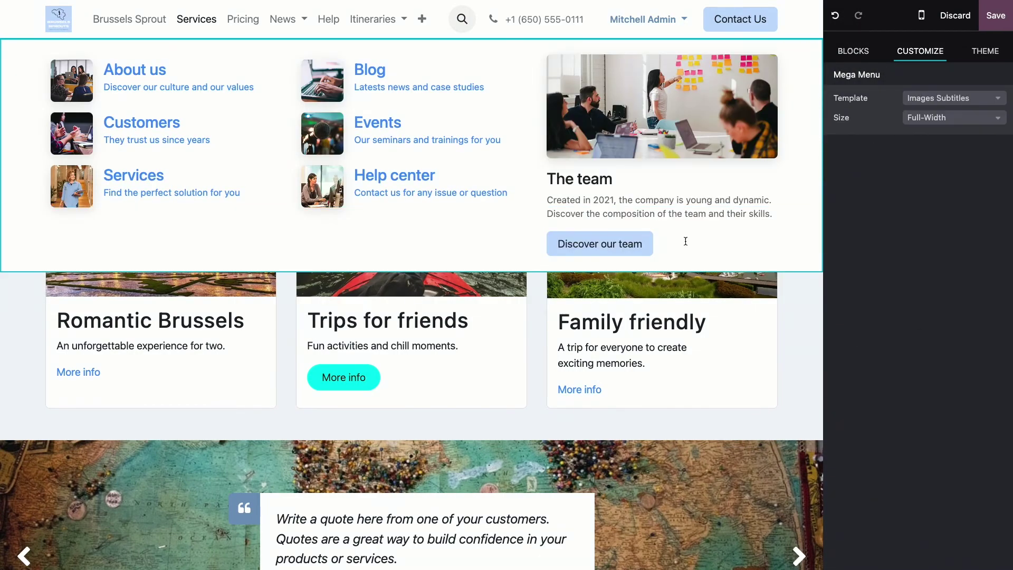
triple_click(389, 88)
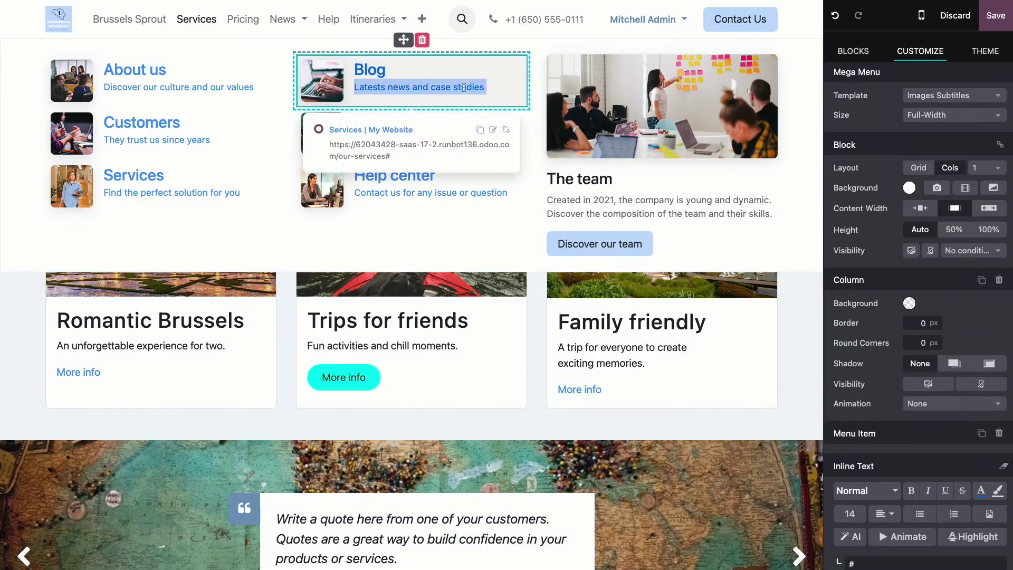
left_click(497, 85)
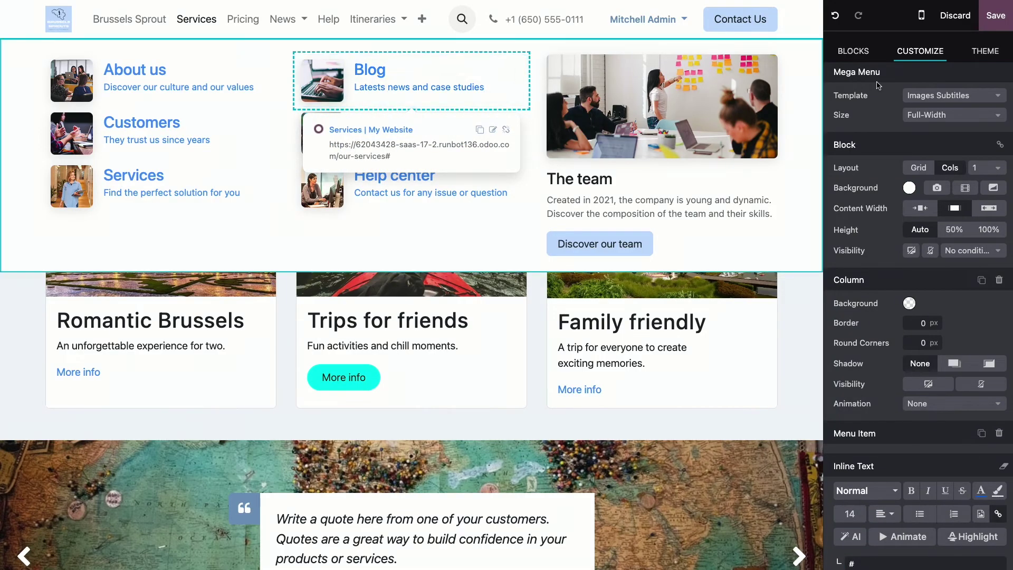
scroll(607, 363, "down", 10)
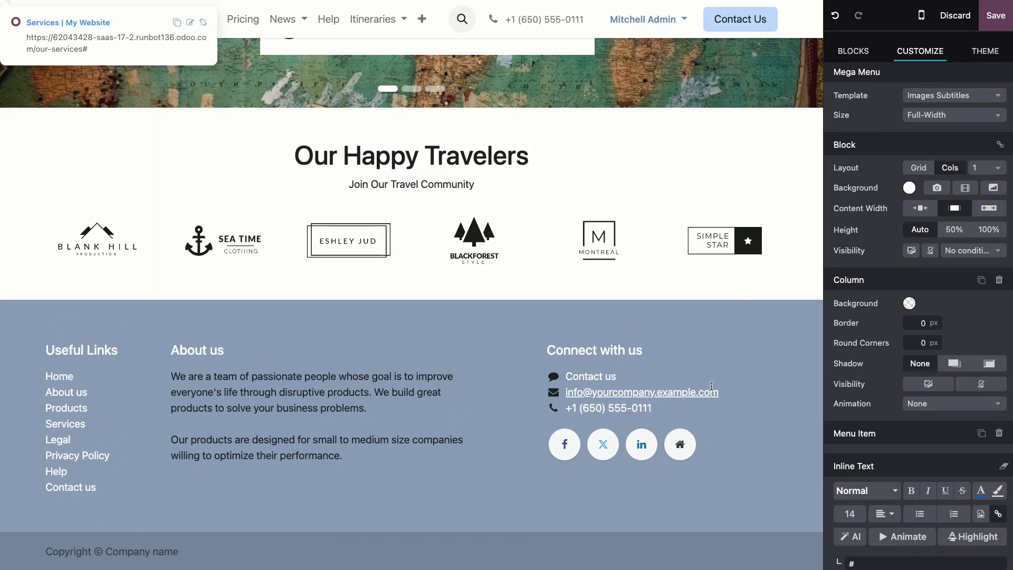
left_click(738, 341)
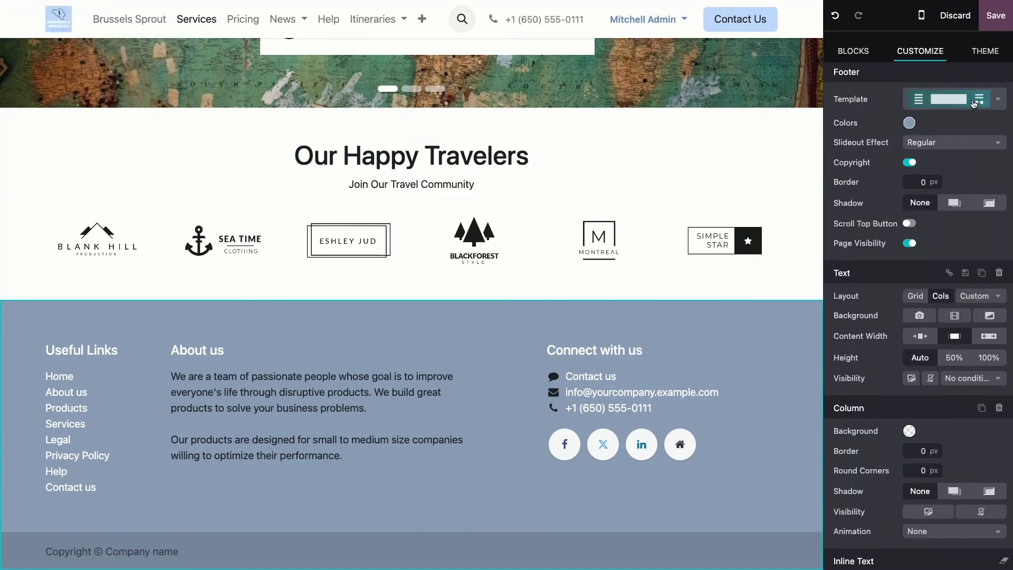
left_click(974, 104)
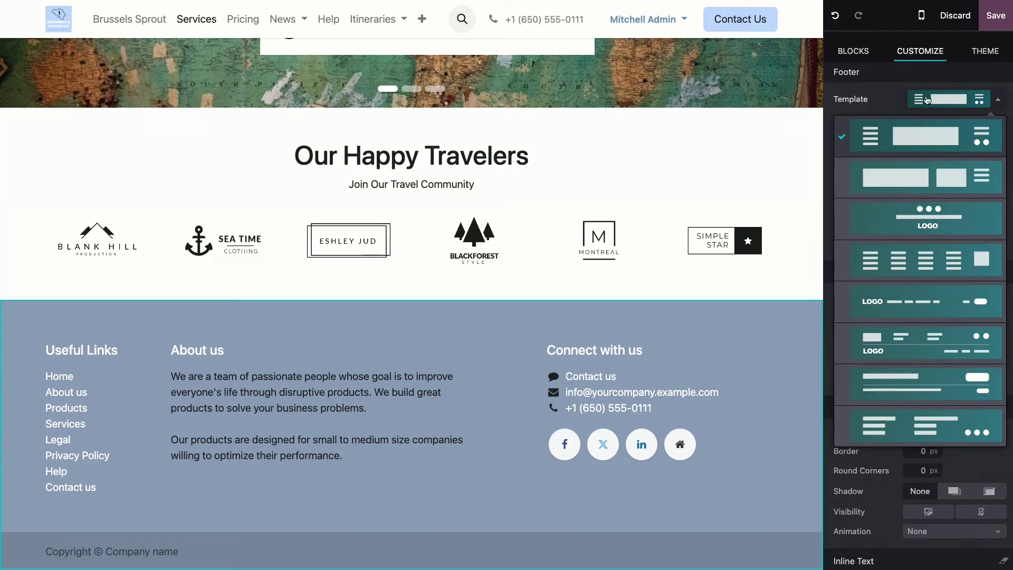
left_click(927, 99)
left_click(269, 397)
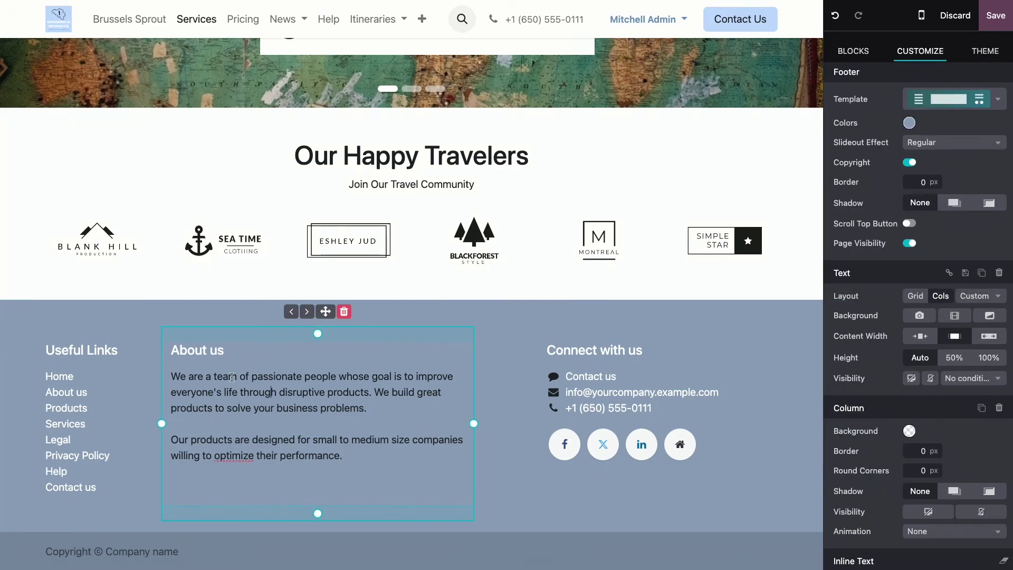
Select the footer social icons, toggle the Facebook link off and back on, and select its URL
left_click(555, 446)
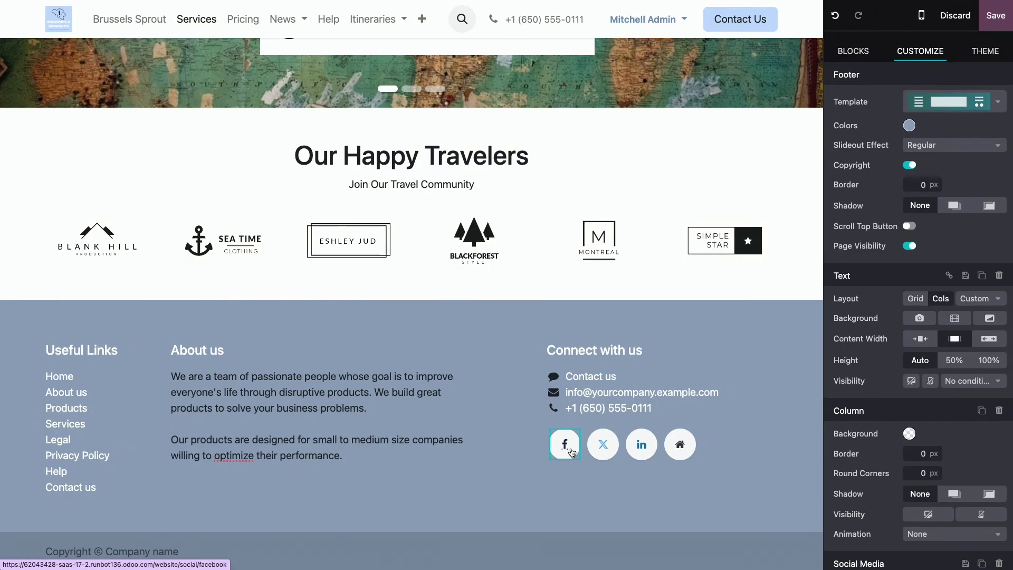
scroll(865, 373, "down", 8)
scroll(865, 343, "up", 1)
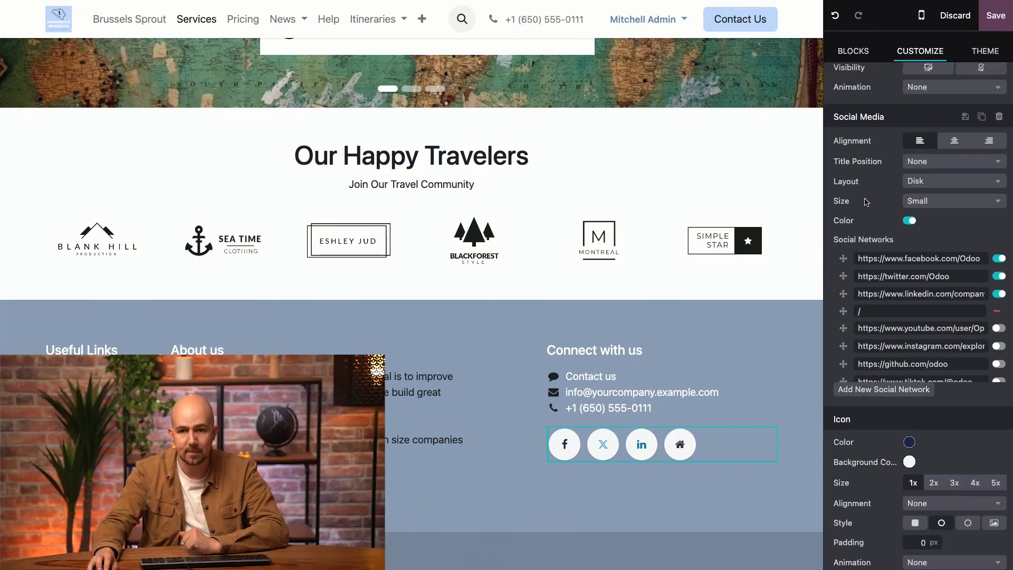
left_click(999, 268)
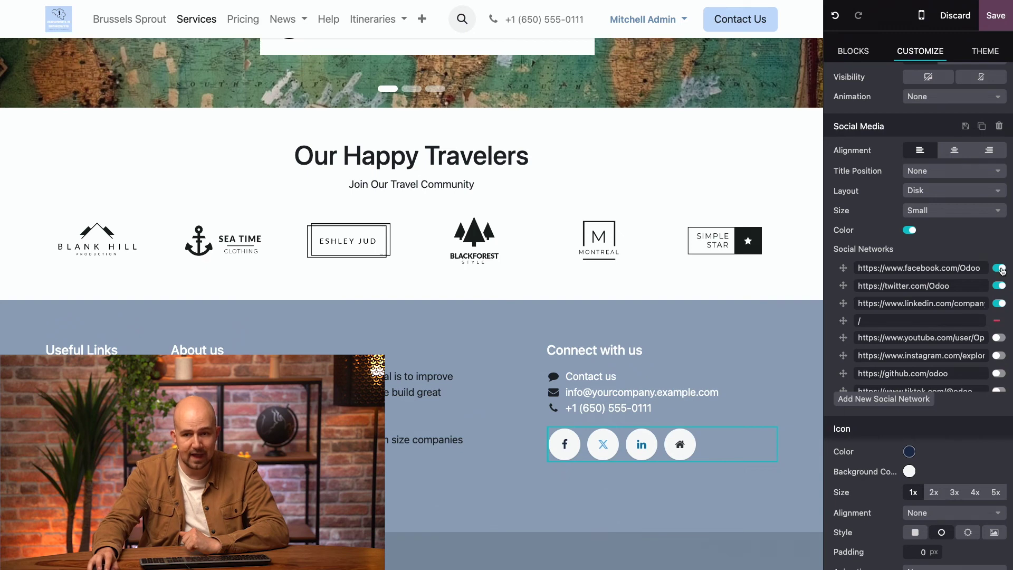
scroll(999, 316, "up", 3)
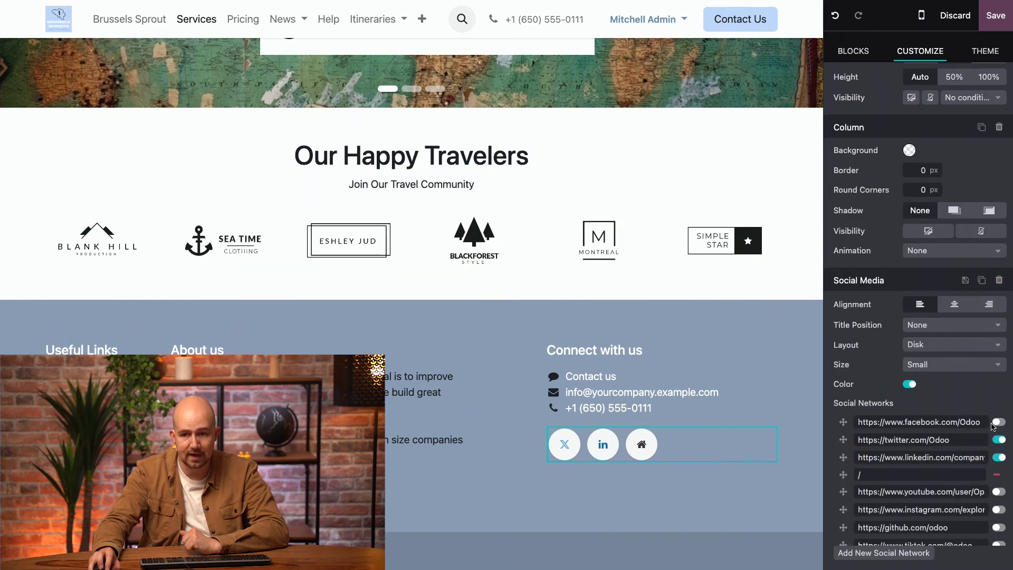
left_click(998, 422)
triple_click(939, 422)
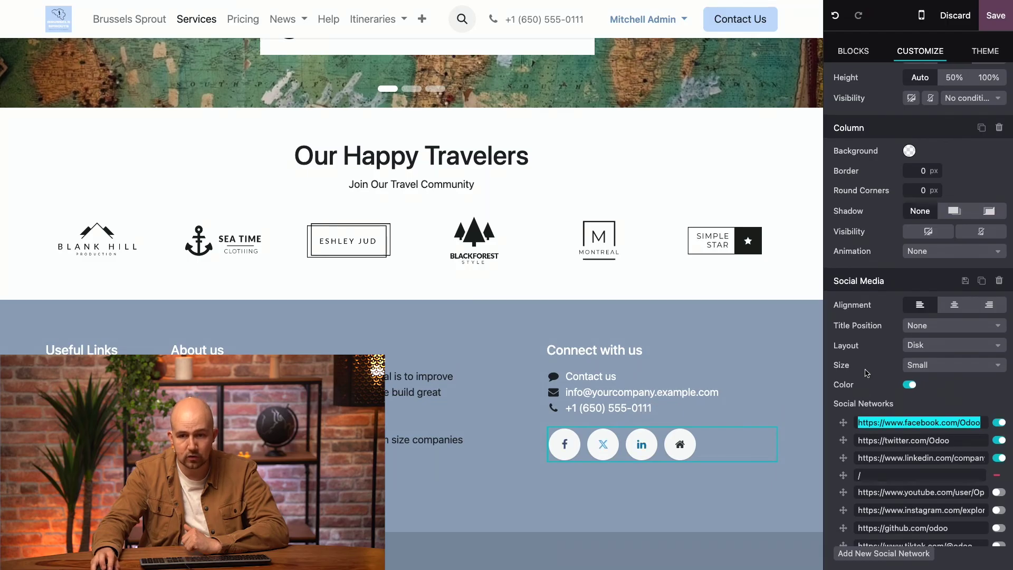
mouse_move(734, 425)
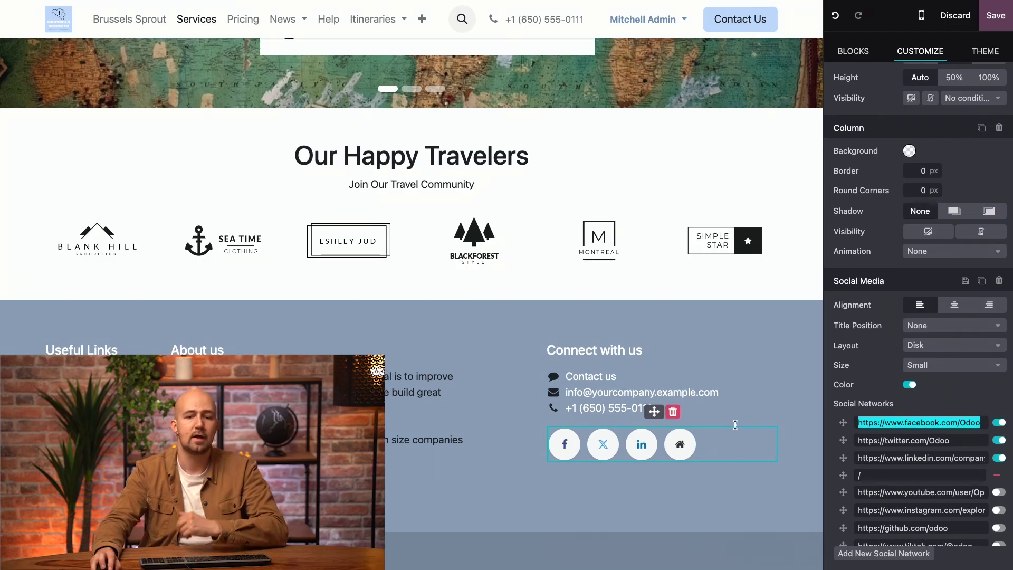